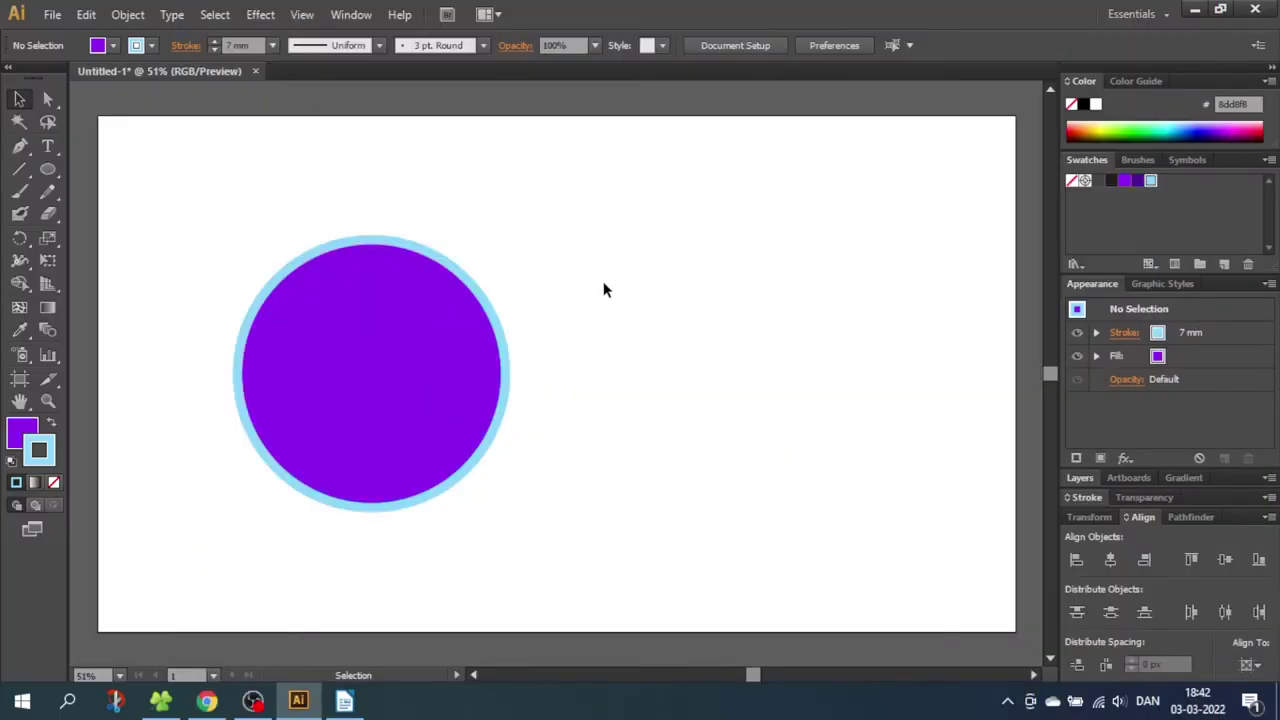
- Copy the circle, paste and undo a duplicate, then paste a copy in front with Ctrl+F
click(398, 315)
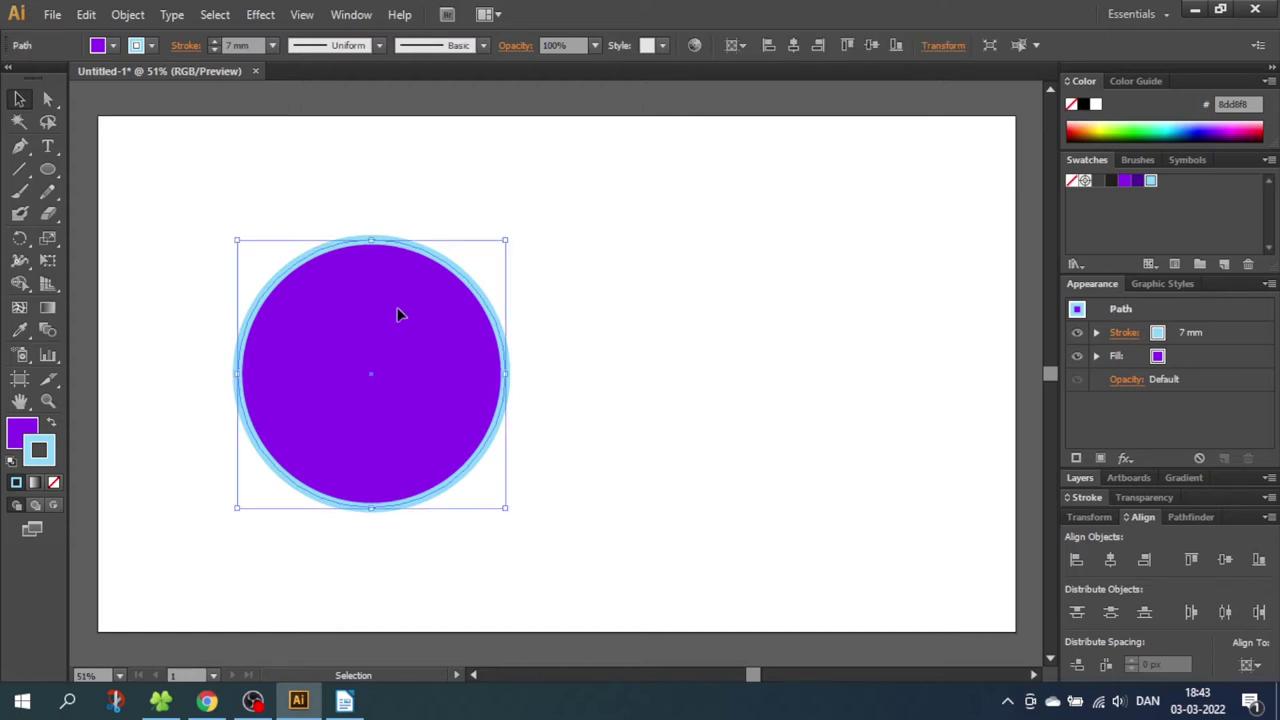
key(ctrl+c)
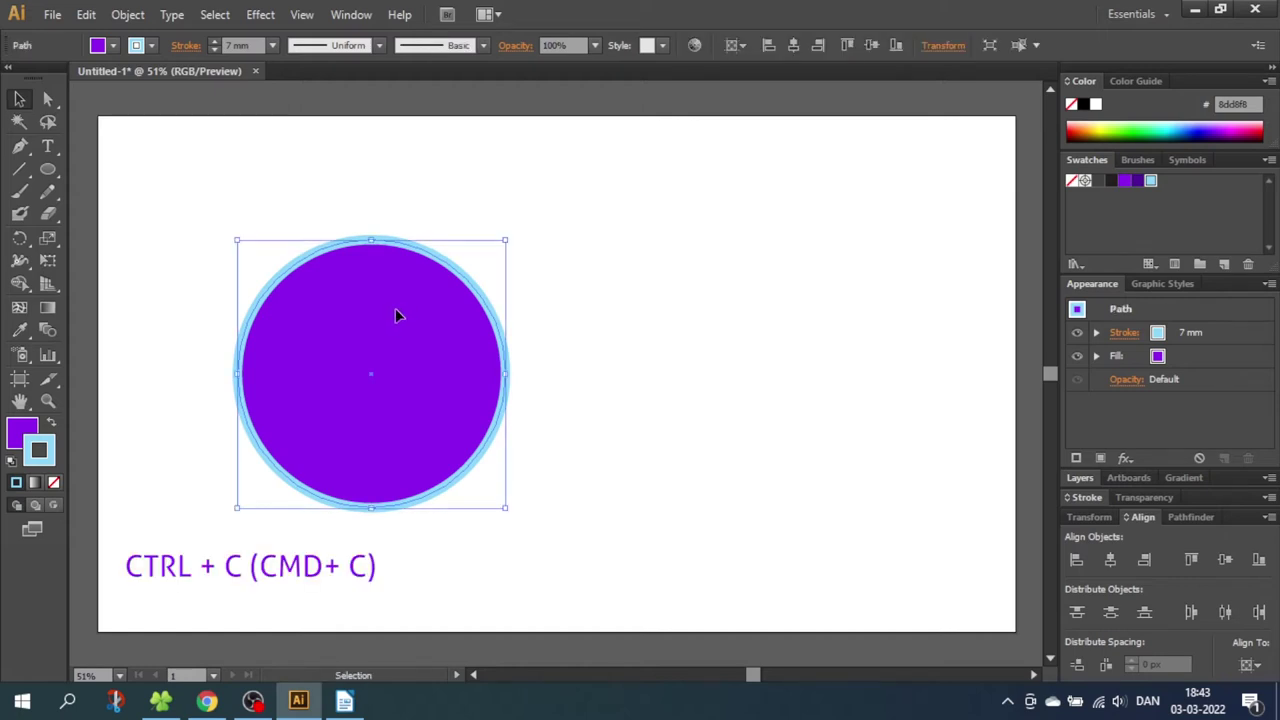
key(ctrl+v)
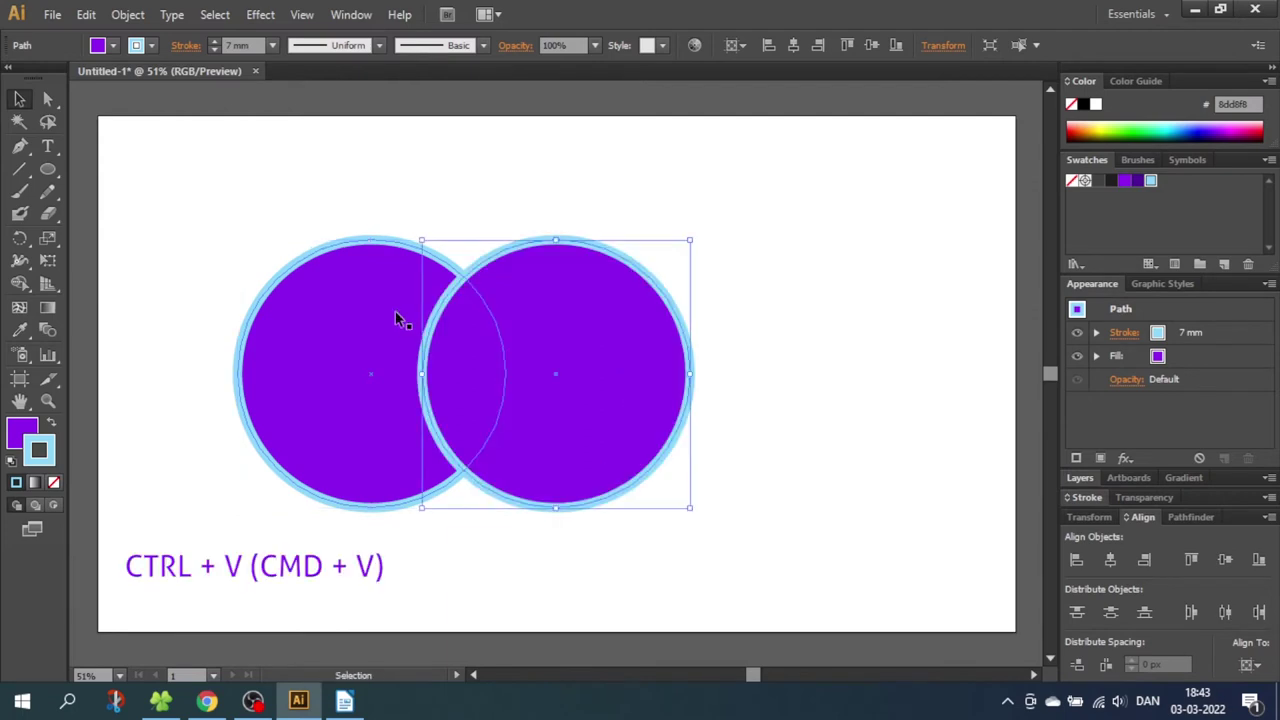
key(ctrl+z)
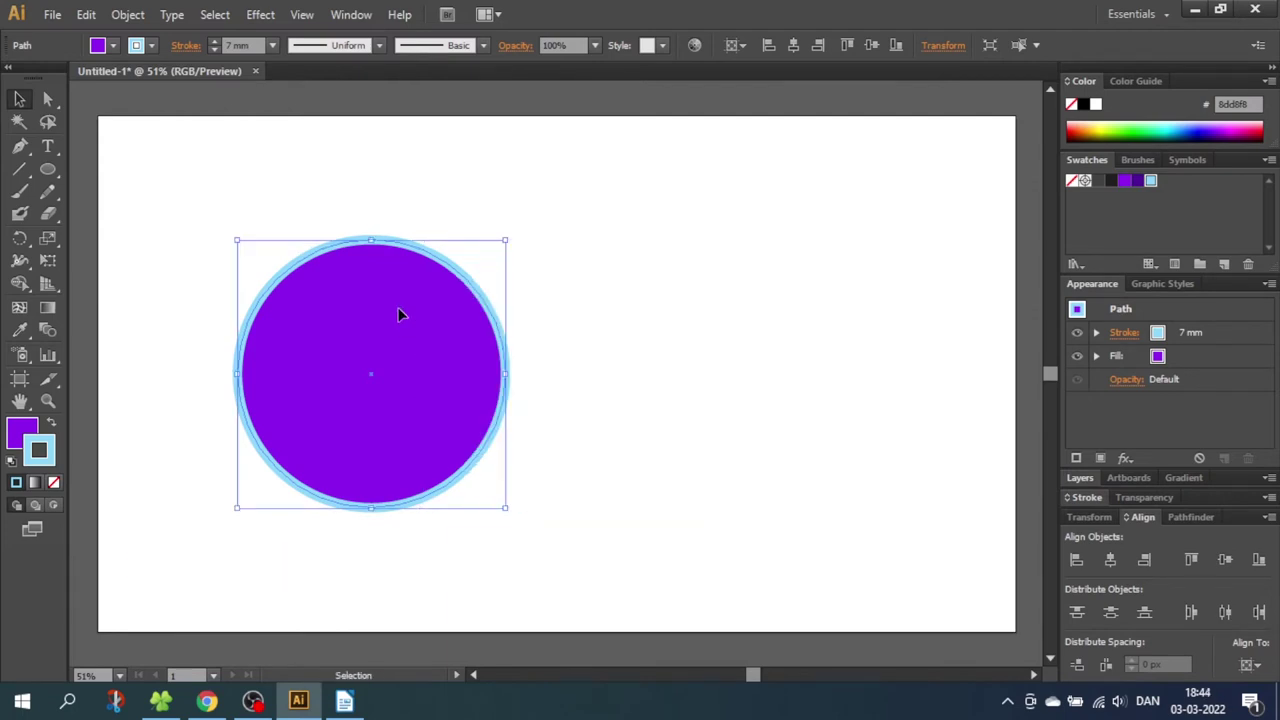
key(ctrl+f)
- Try moving and shrinking the front copy, undoing each change
drag(378, 314, 674, 272)
key(ctrl+z)
drag(506, 240, 461, 271)
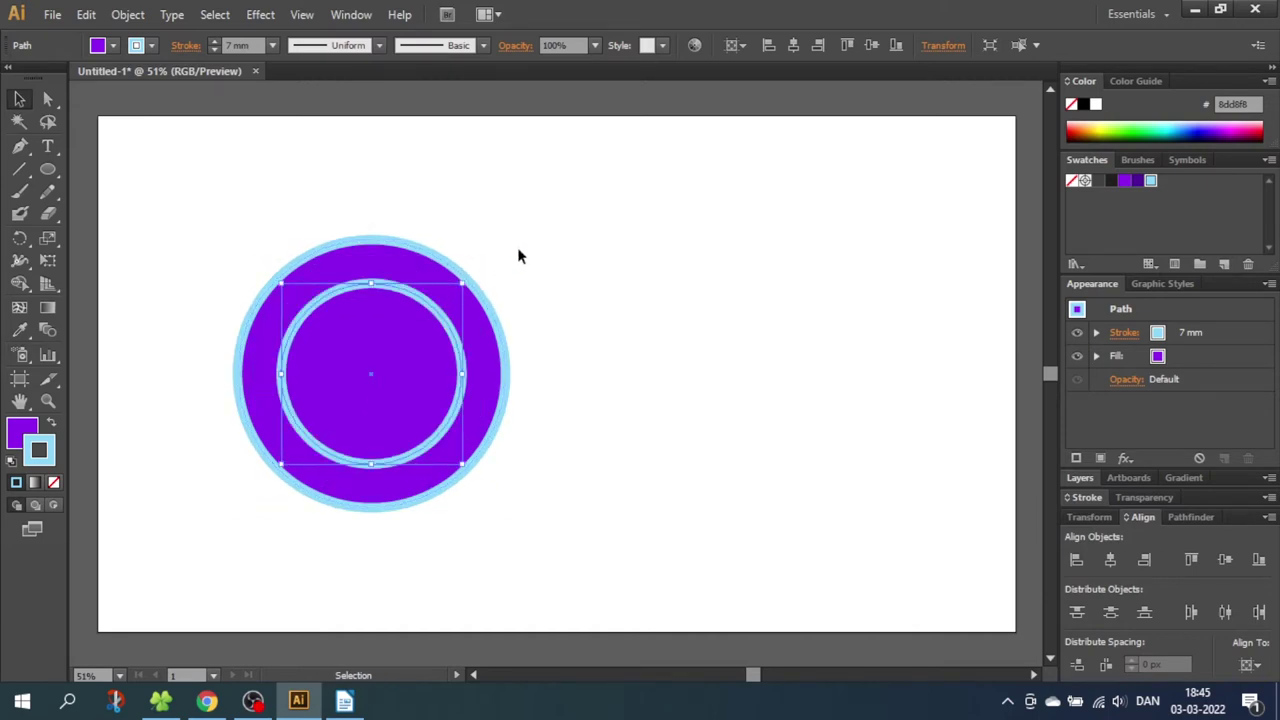
key(ctrl+z)
- Paste a copy behind with Ctrl+B, enlarge it around its centre, and bring it to the front
key(ctrl+b)
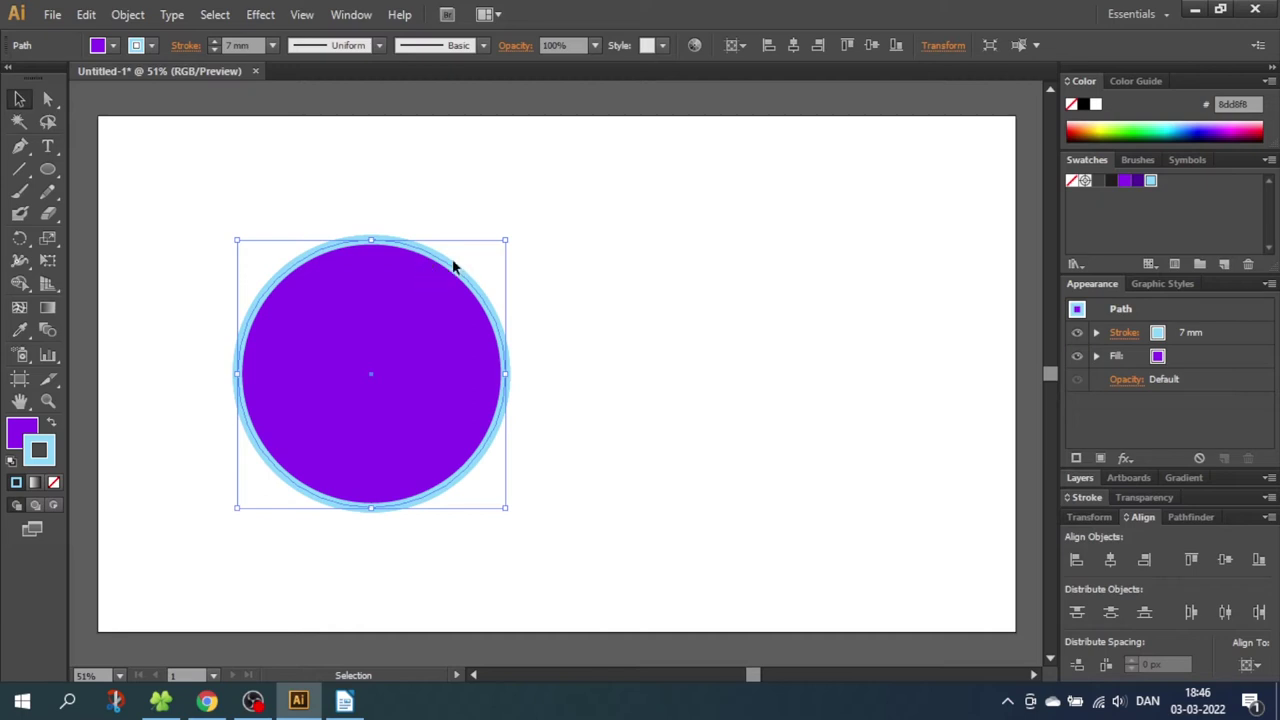
drag(505, 240, 560, 188)
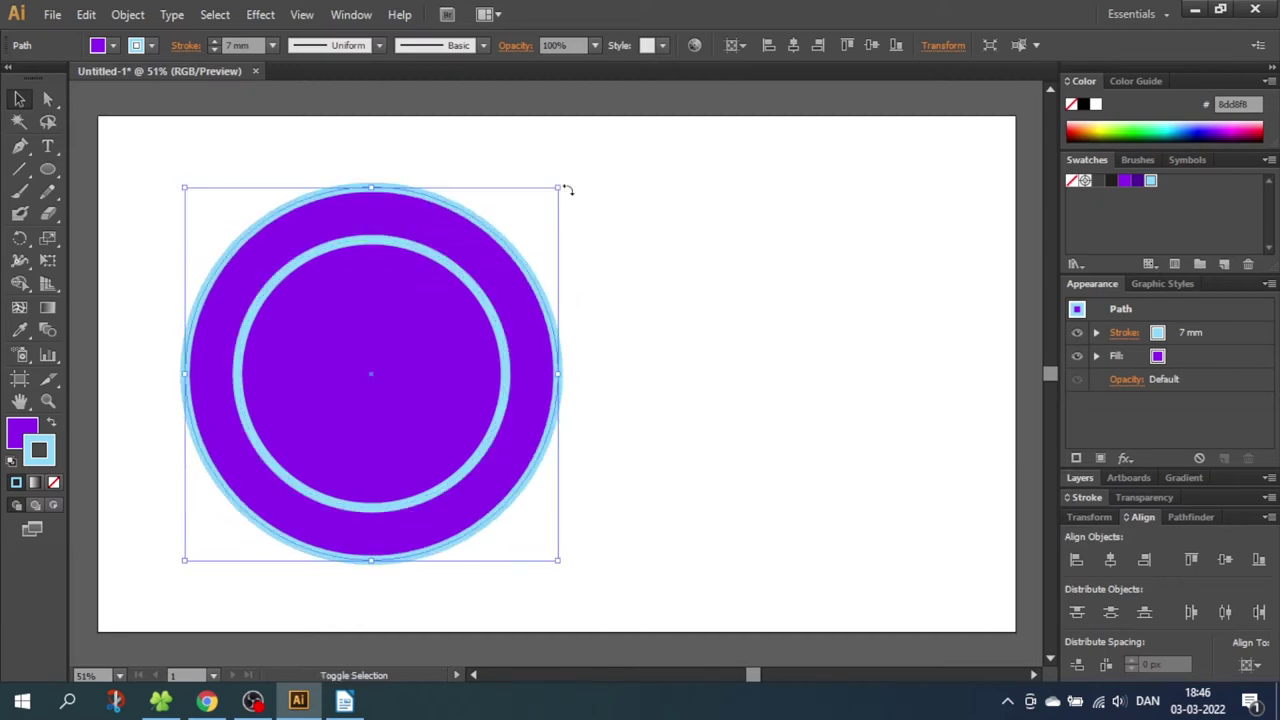
right_click(491, 244)
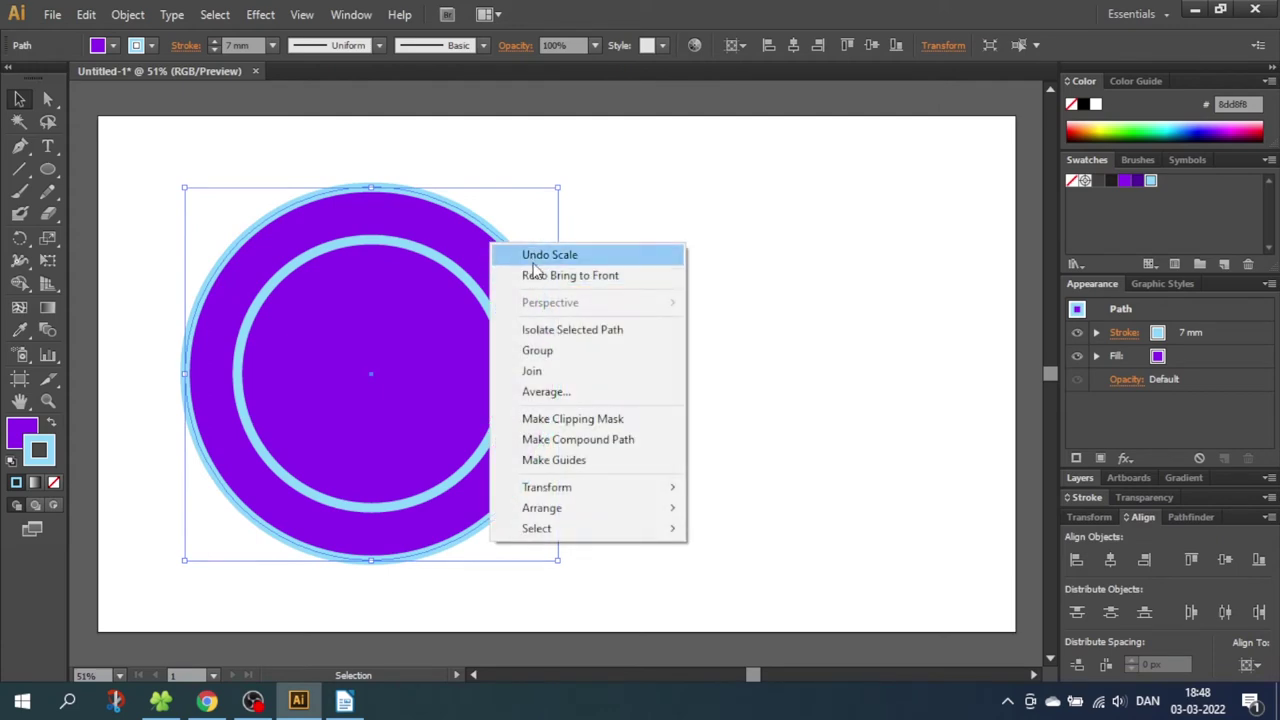
mouse_move(645, 512)
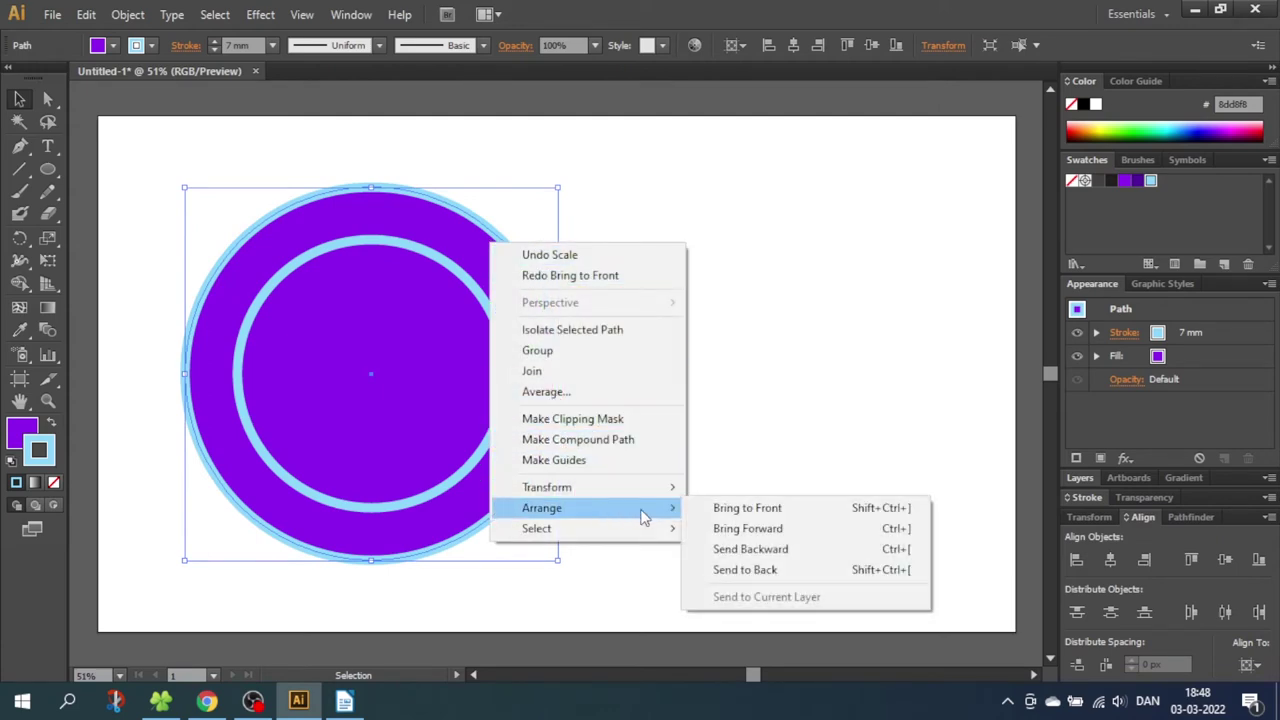
click(712, 511)
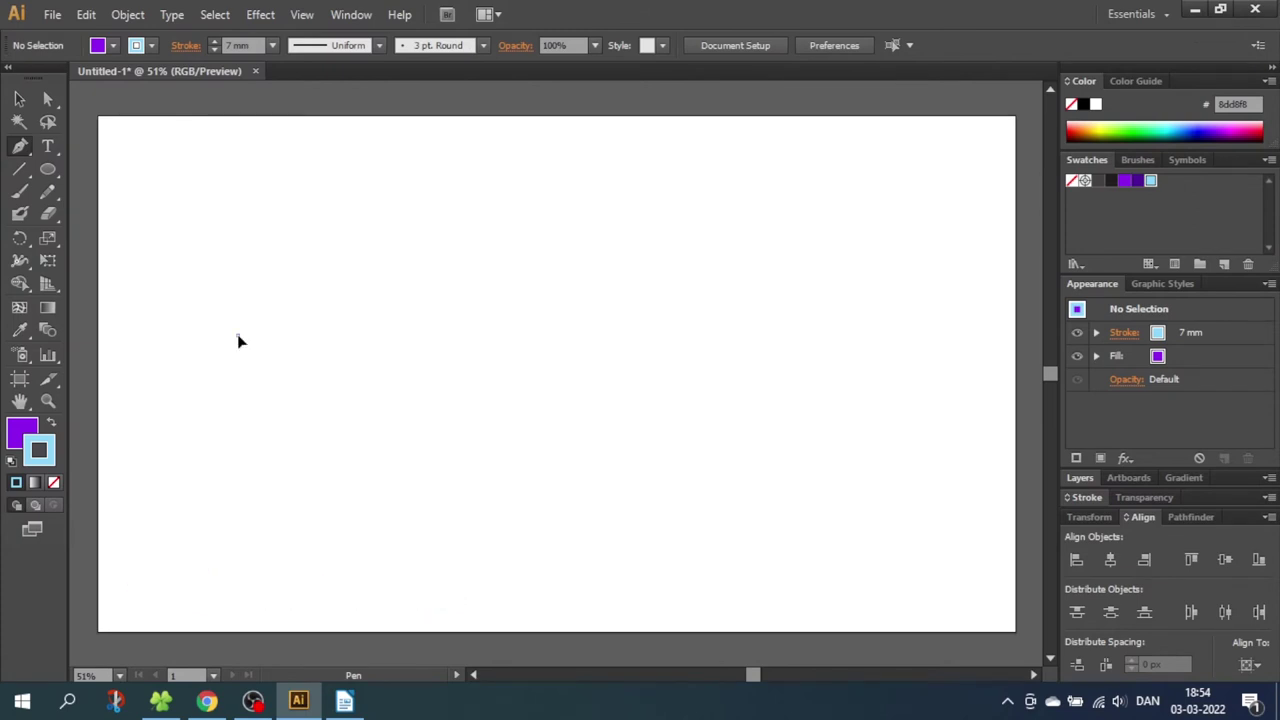
- Draw an eight-point zigzag path across the artboard with the Pen tool
click(238, 334)
click(311, 253)
click(347, 340)
click(415, 236)
click(451, 346)
click(513, 240)
click(530, 364)
click(585, 295)
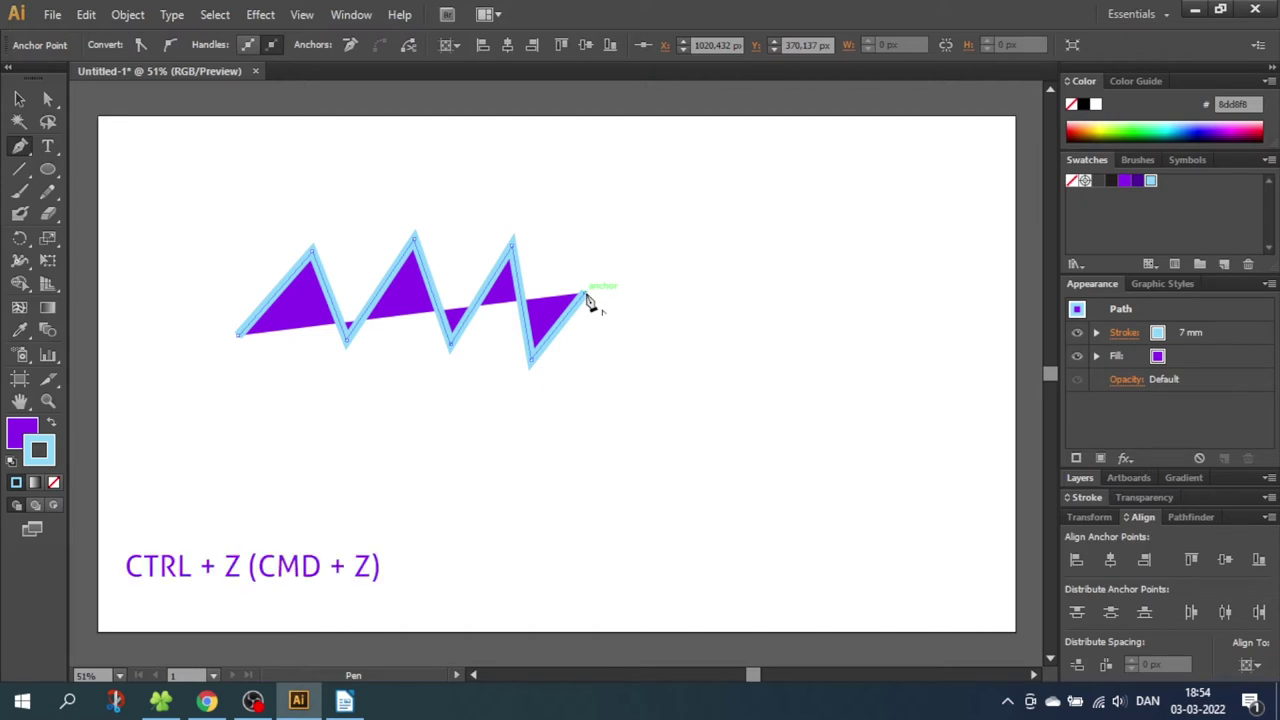
- Undo the last two anchor points, then restore them with Ctrl+Shift+Z
key(ctrl+z)
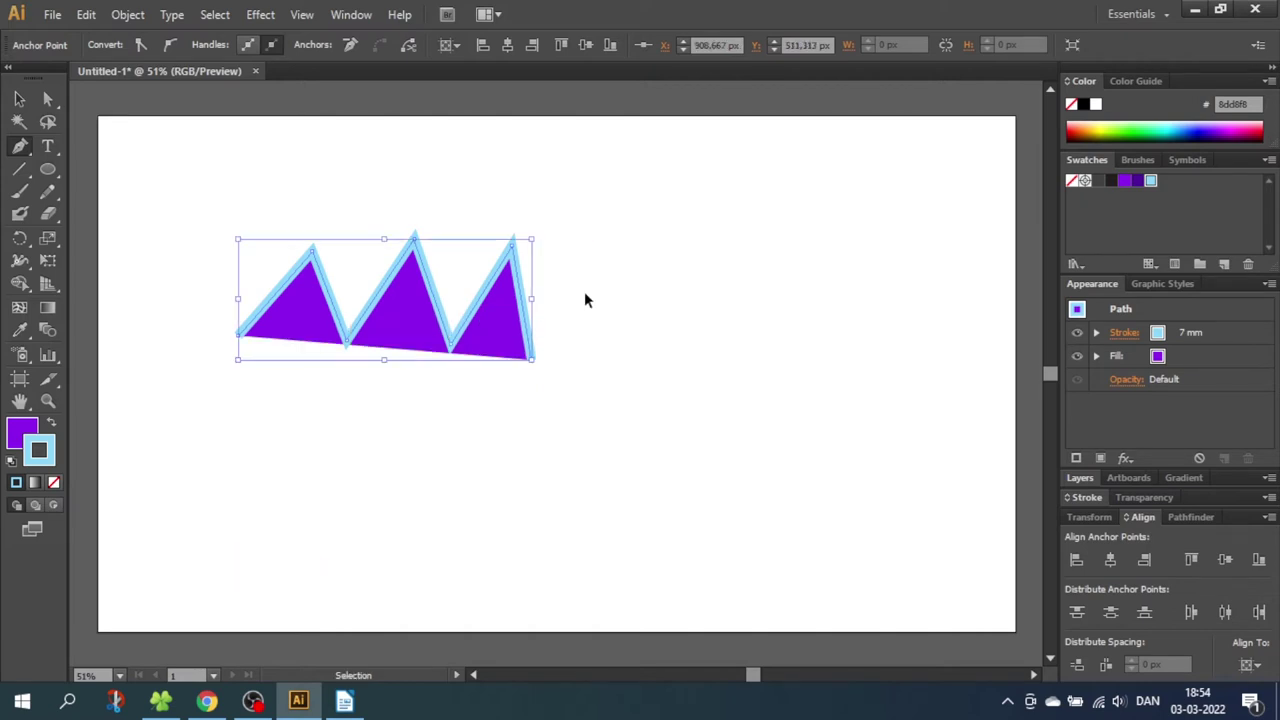
key(ctrl+z)
key(ctrl+z)
key(ctrl+z)
key(ctrl+z)
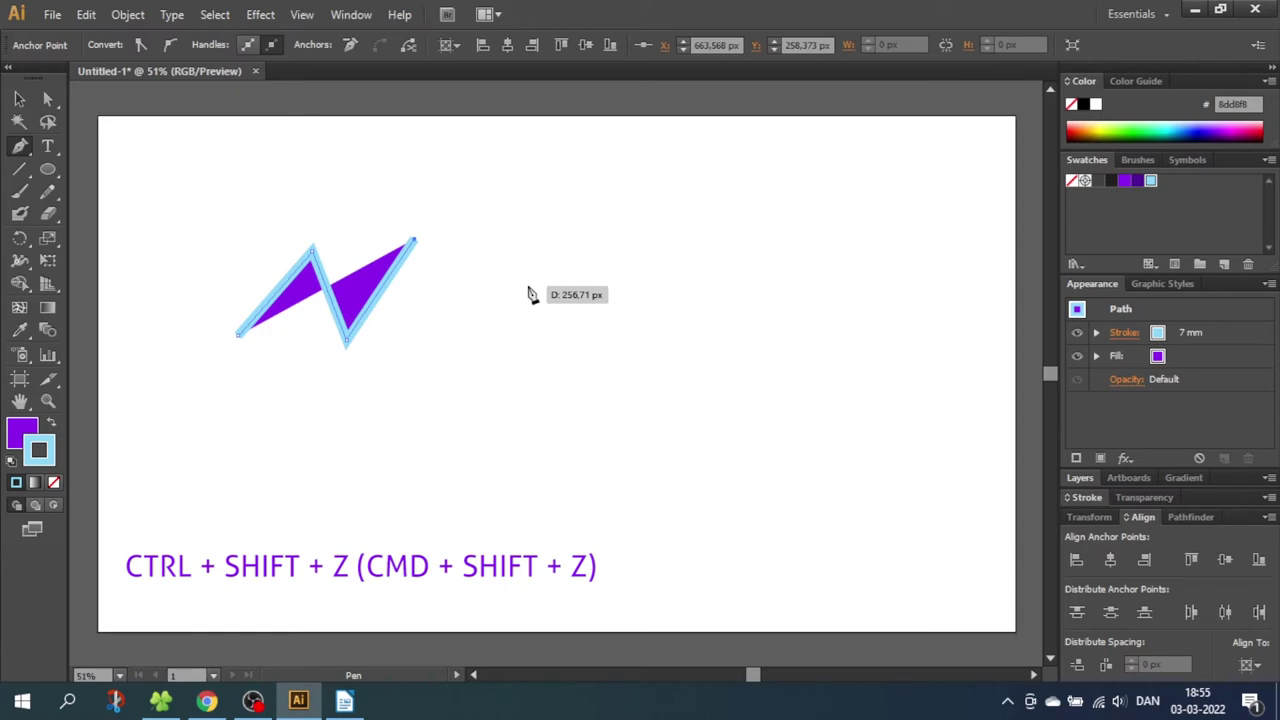
key(ctrl+shift+z)
key(ctrl+shift+z)
key(ctrl+shift+z)
key(ctrl+shift+z)
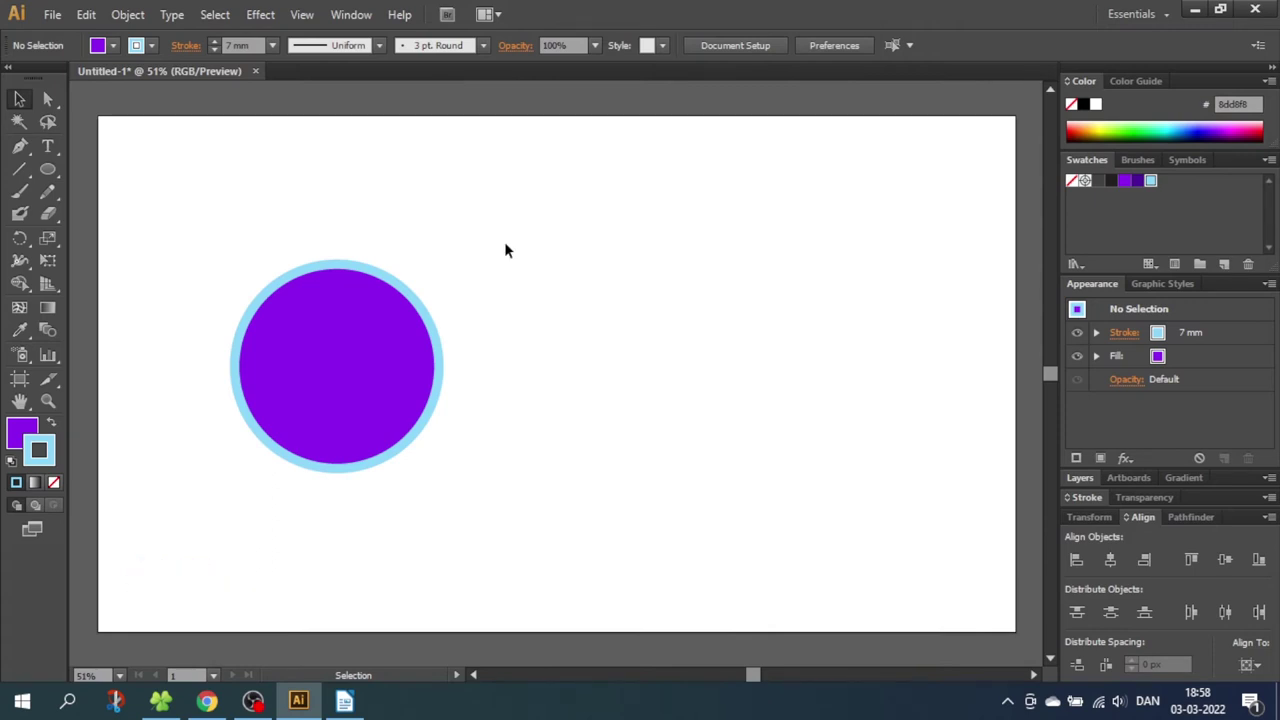
- Shift-drag a corner handle to enlarge the circle proportionally
click(388, 312)
key(shift)
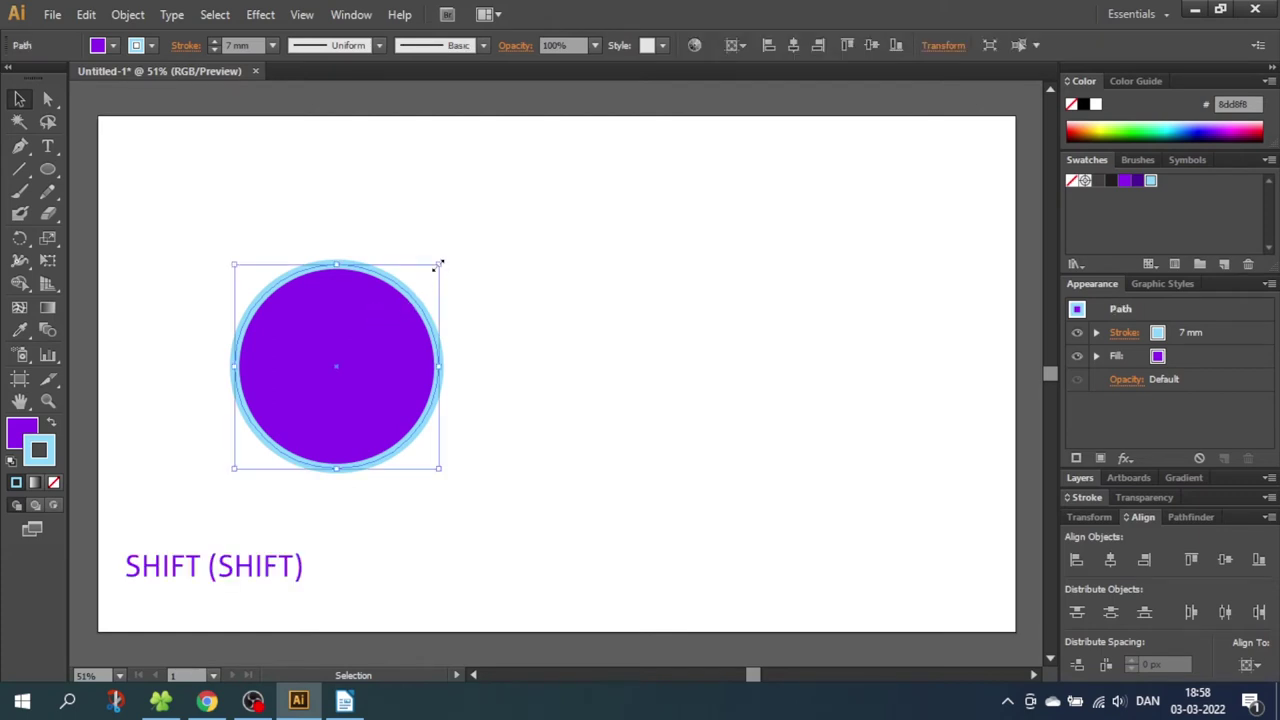
drag(439, 263, 538, 192)
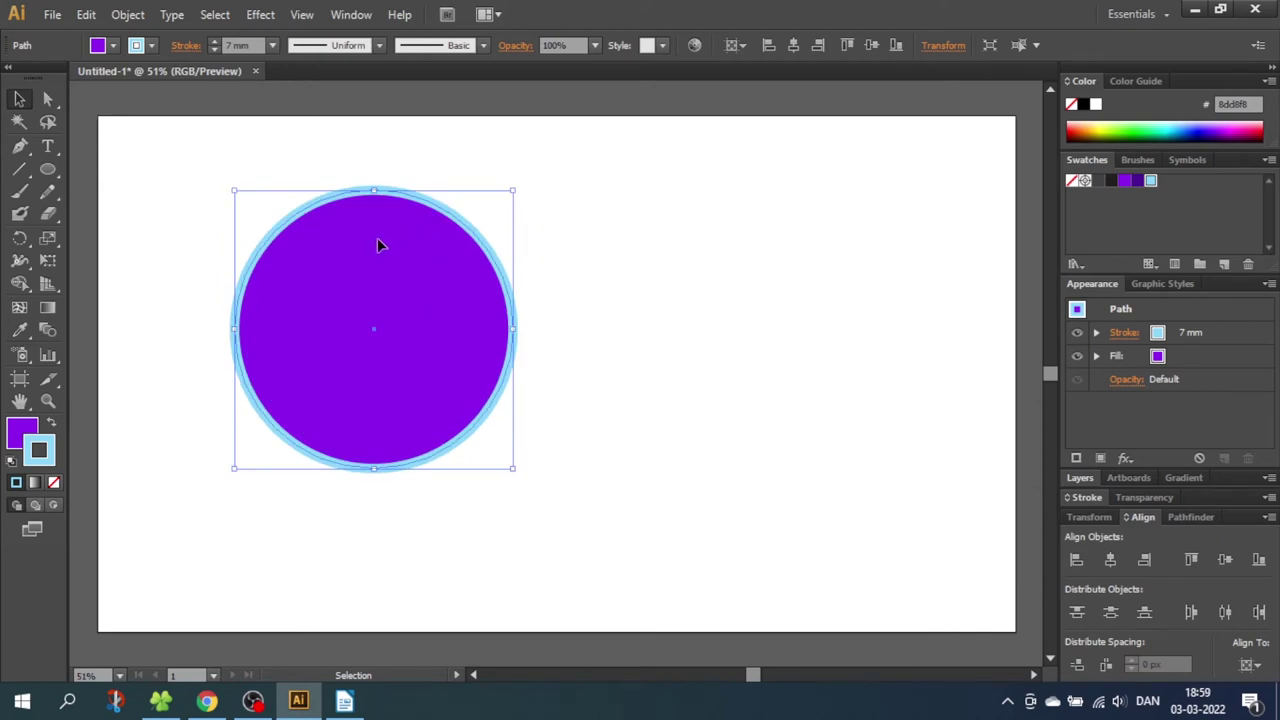
- Delete the circle and Shift-drag a new perfect circle with the Ellipse tool
key(Delete)
click(52, 176)
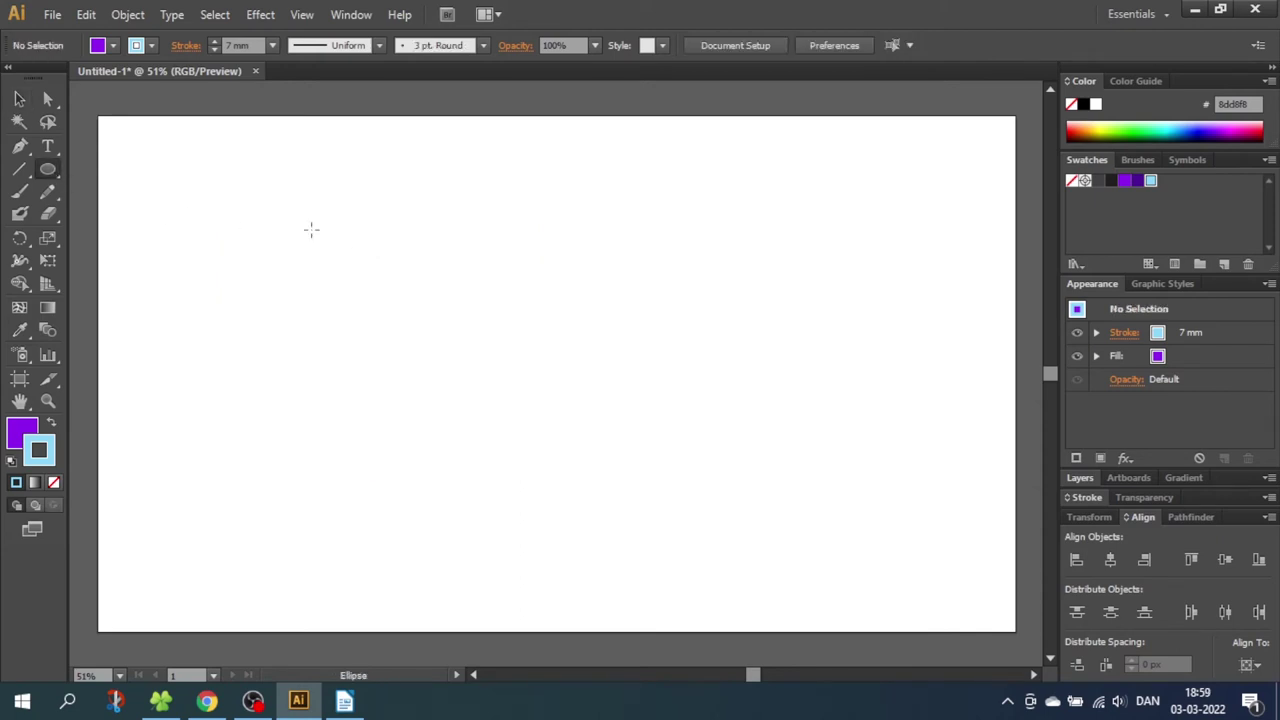
key(shift)
drag(318, 229, 485, 392)
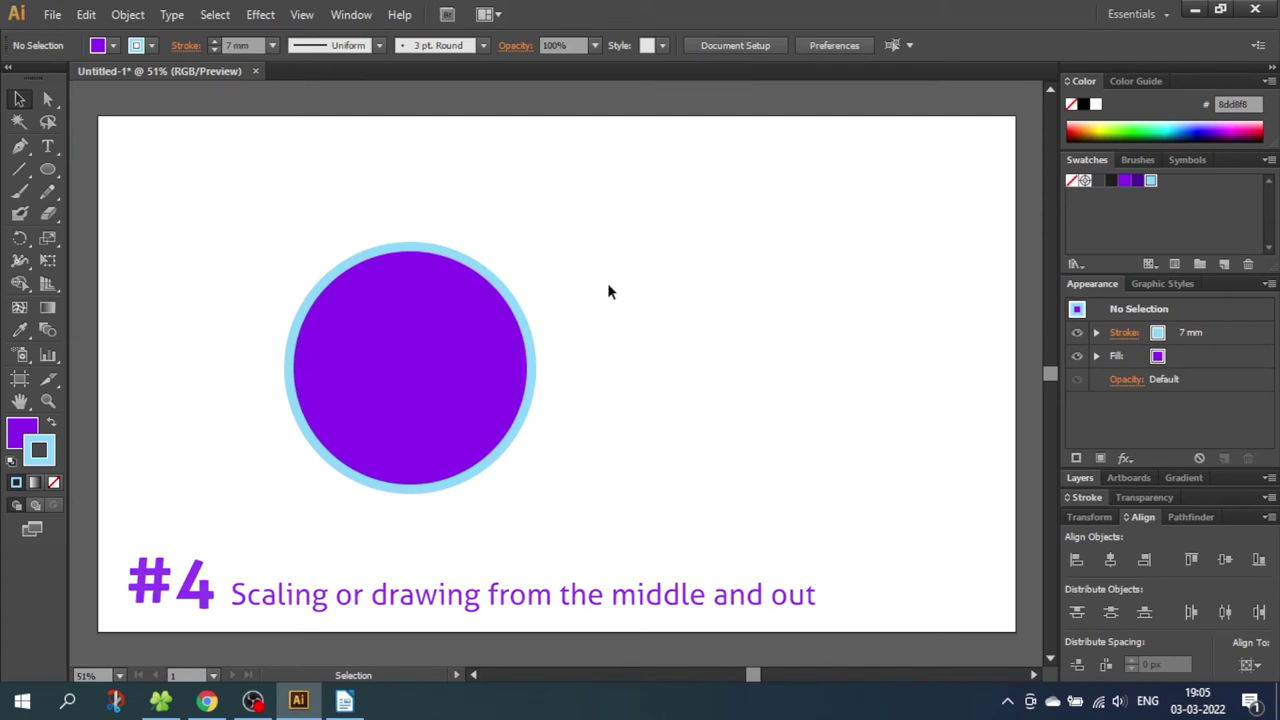
- Enlarge the circle proportionally outward from its centre with an Alt+Shift corner drag
click(462, 310)
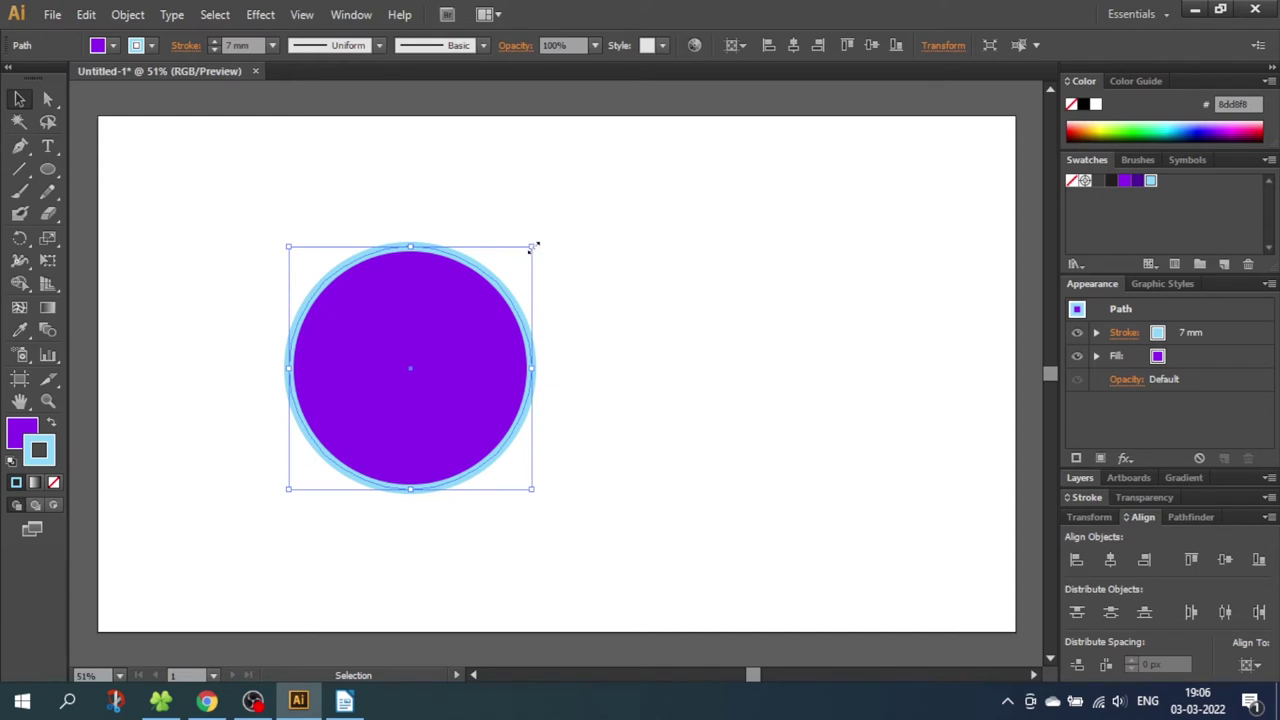
drag(531, 248, 597, 187)
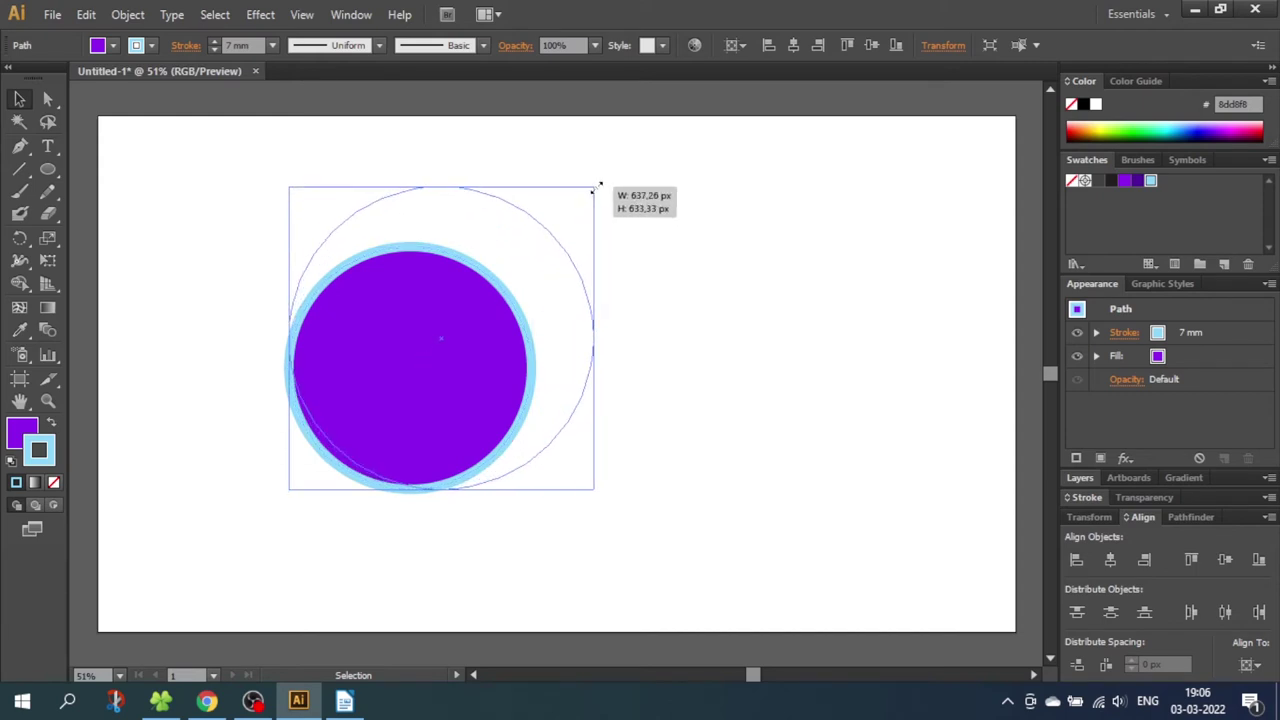
drag(597, 187, 531, 248)
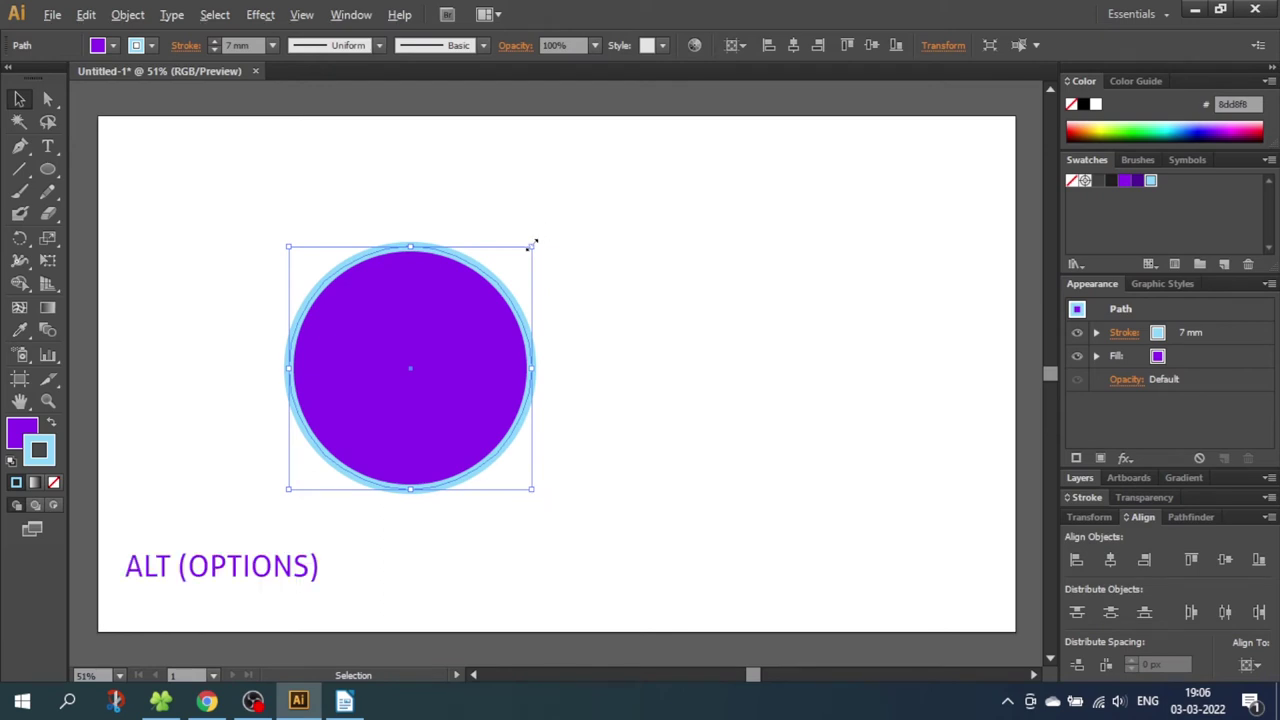
drag(531, 246, 595, 196)
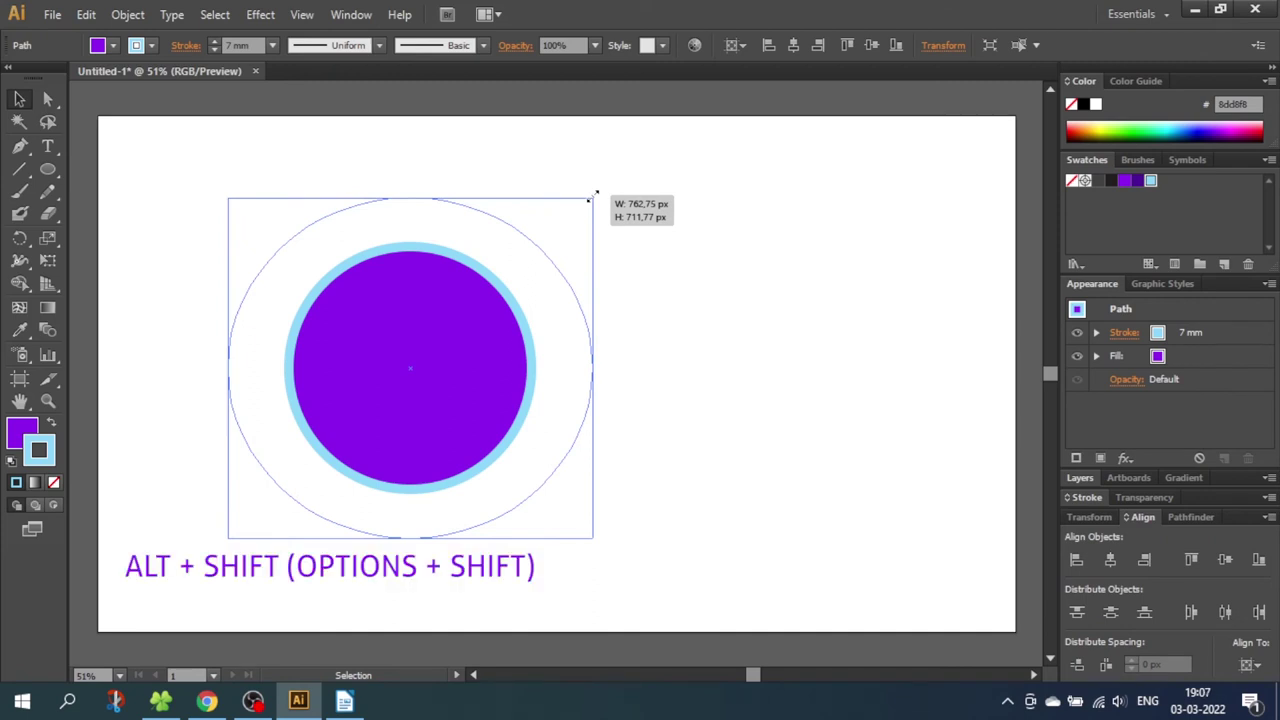
drag(594, 193, 607, 178)
- Delete the enlarged circle and draw a new one about 353 px across from its centre
key(Delete)
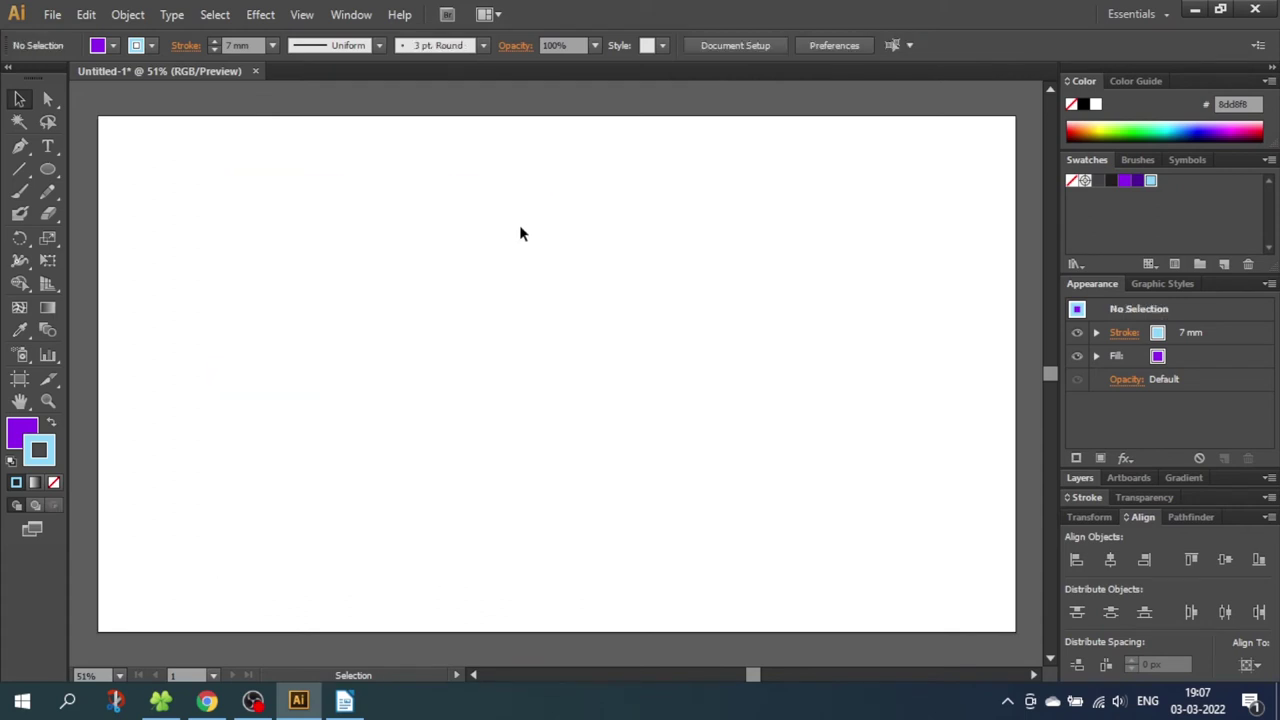
click(48, 170)
drag(400, 317, 482, 400)
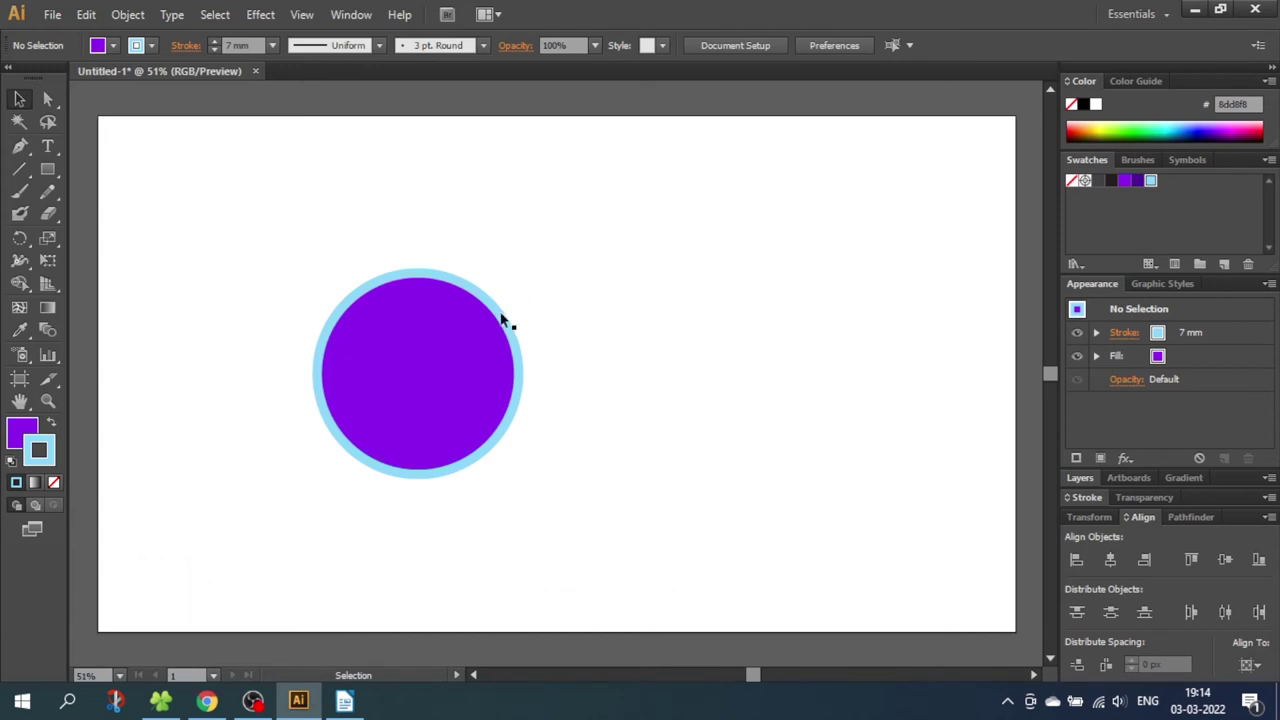
- Ctrl+click through the circle to select the hidden rectangle and drag it out to the right
drag(453, 326, 734, 289)
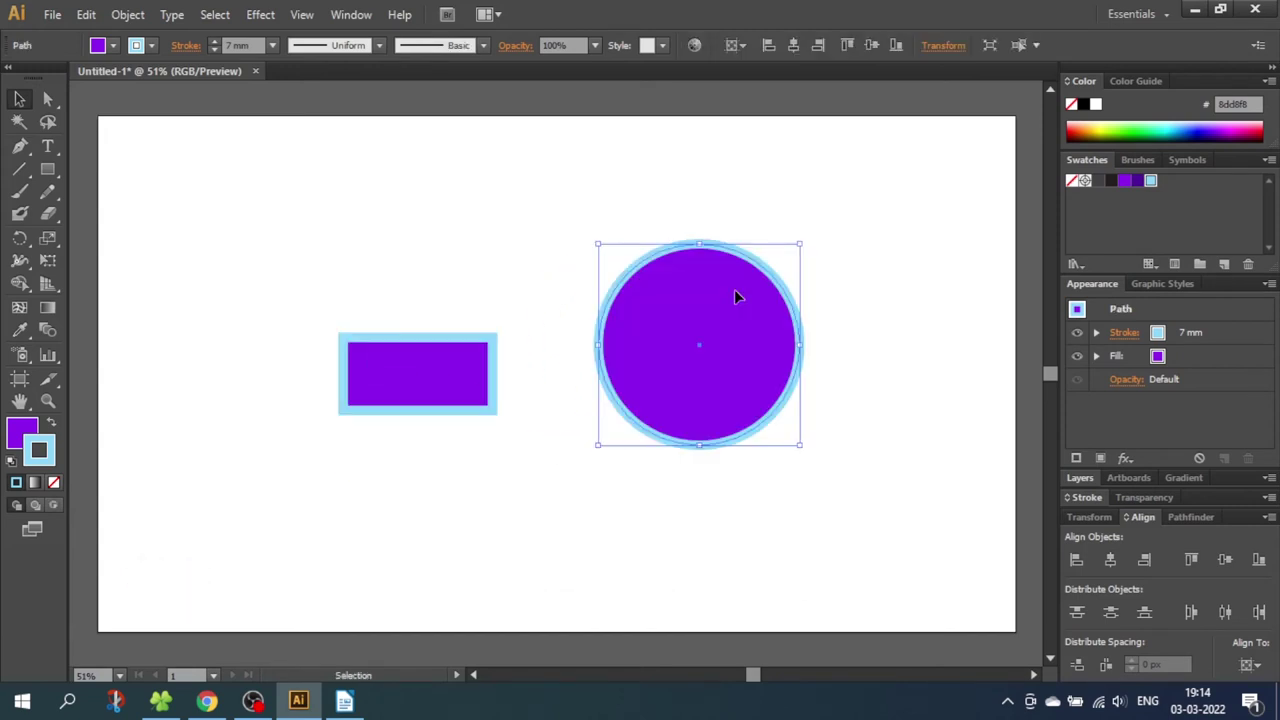
key(ctrl+z)
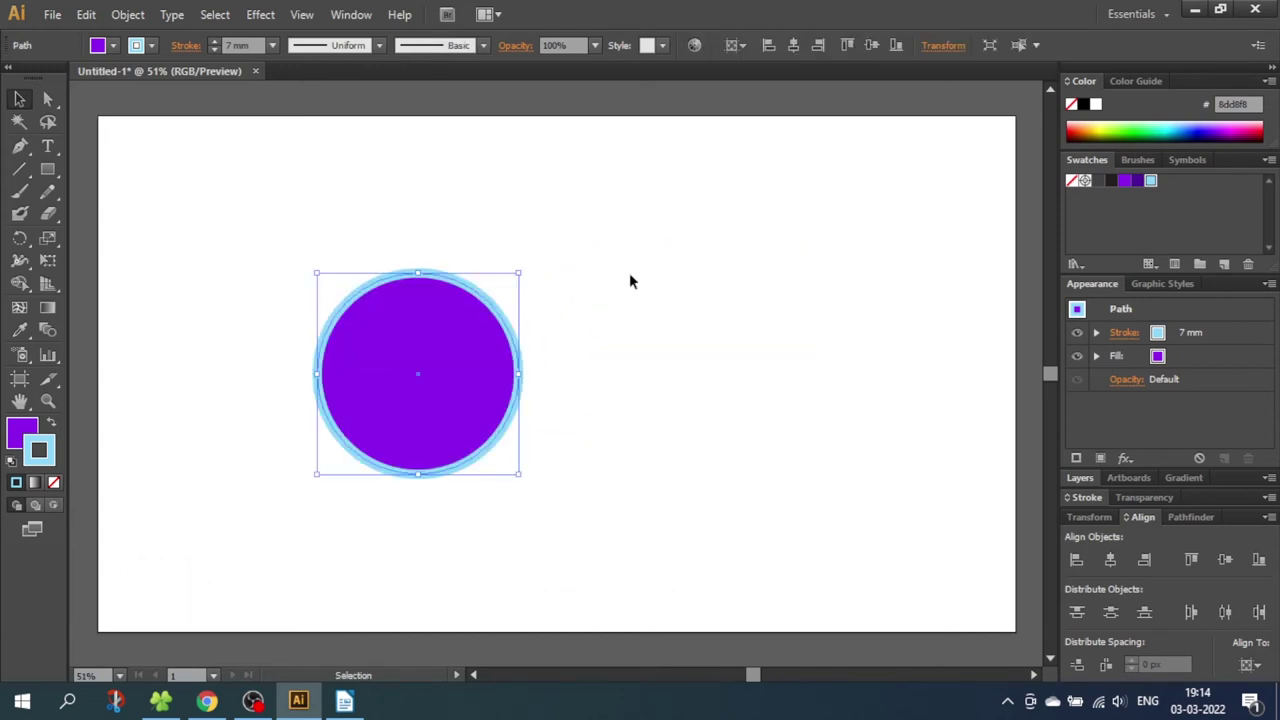
ctrl+click(447, 357)
ctrl+click(449, 361)
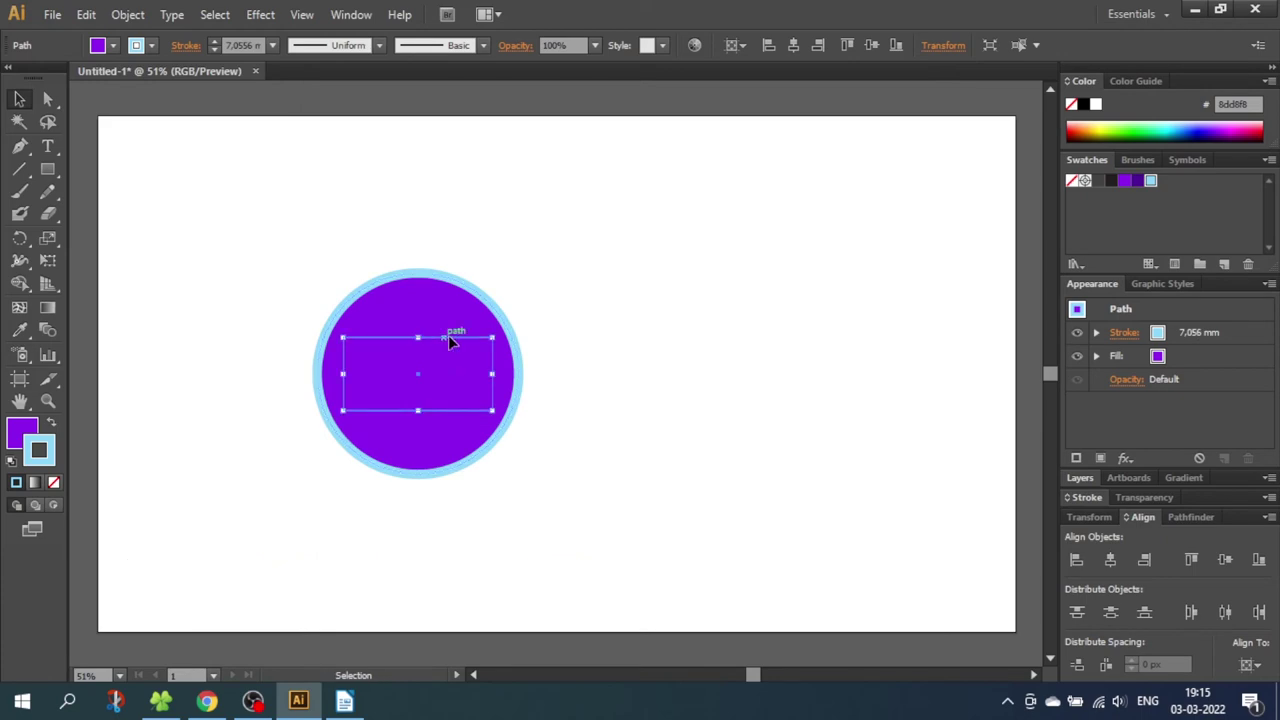
drag(449, 341, 670, 272)
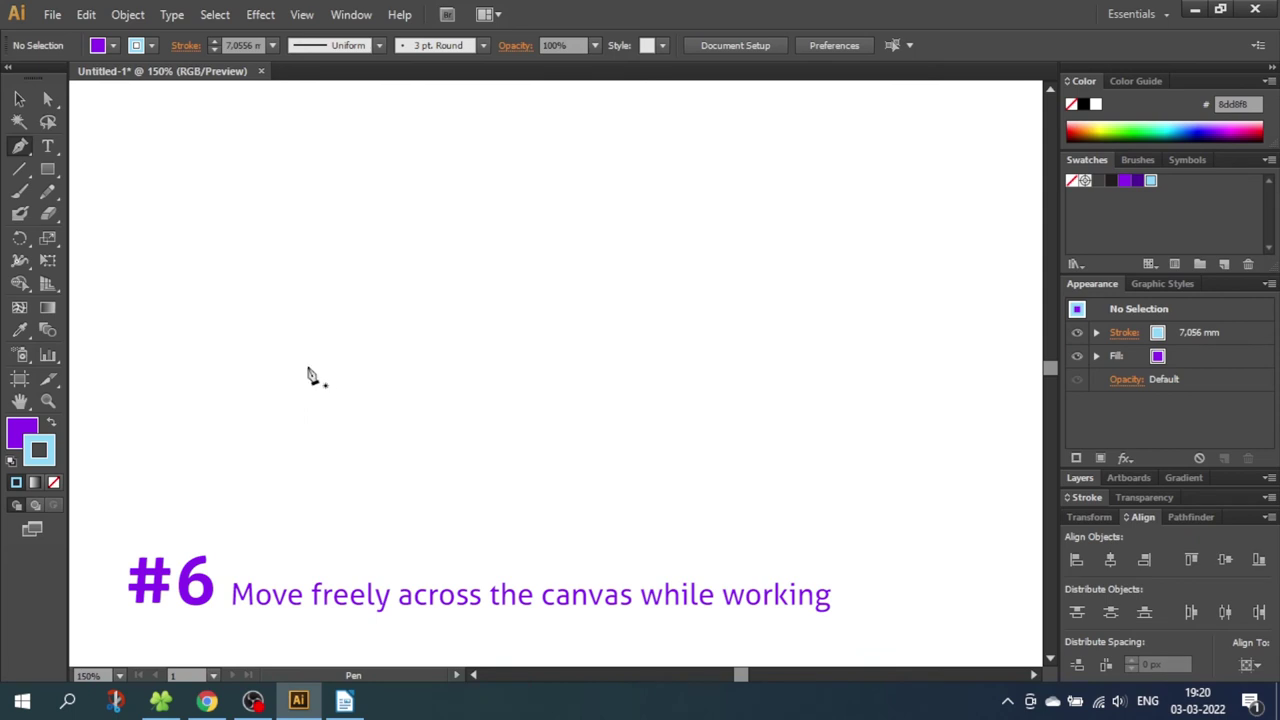
- Place zigzag anchors with the Pen tool, extending the path to the view's right edge
click(171, 384)
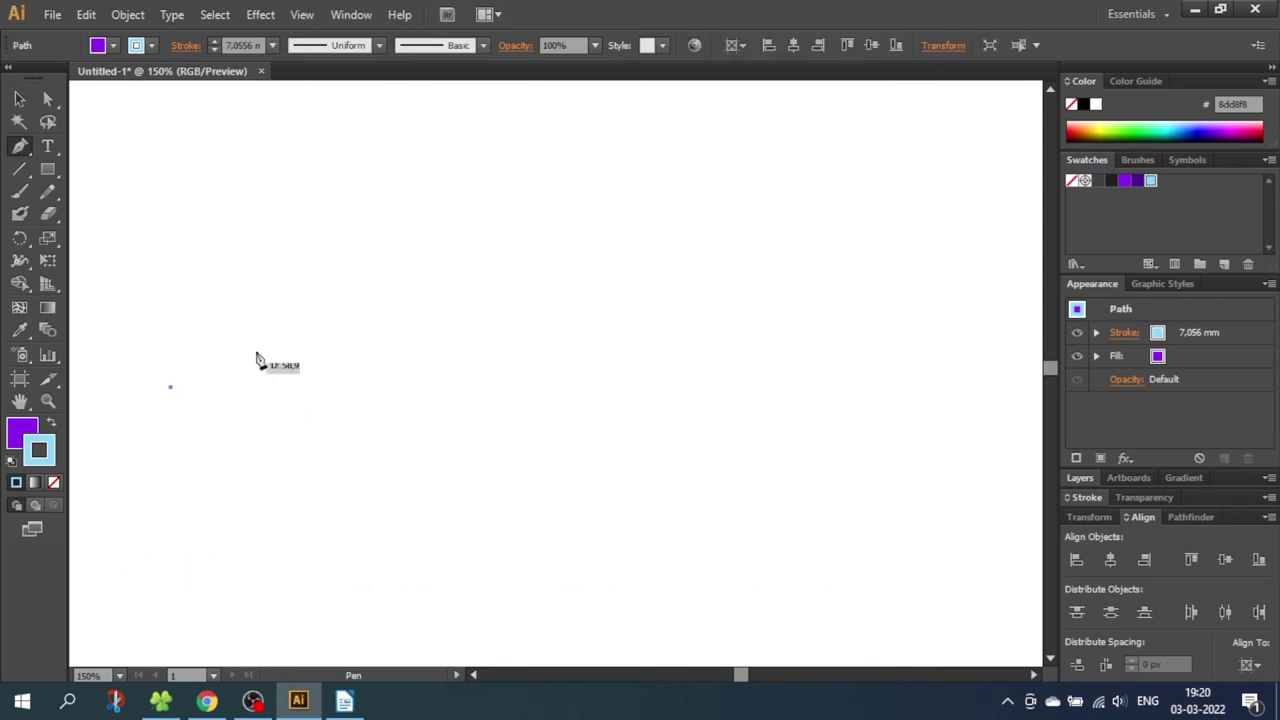
click(363, 293)
click(582, 402)
click(786, 286)
click(858, 381)
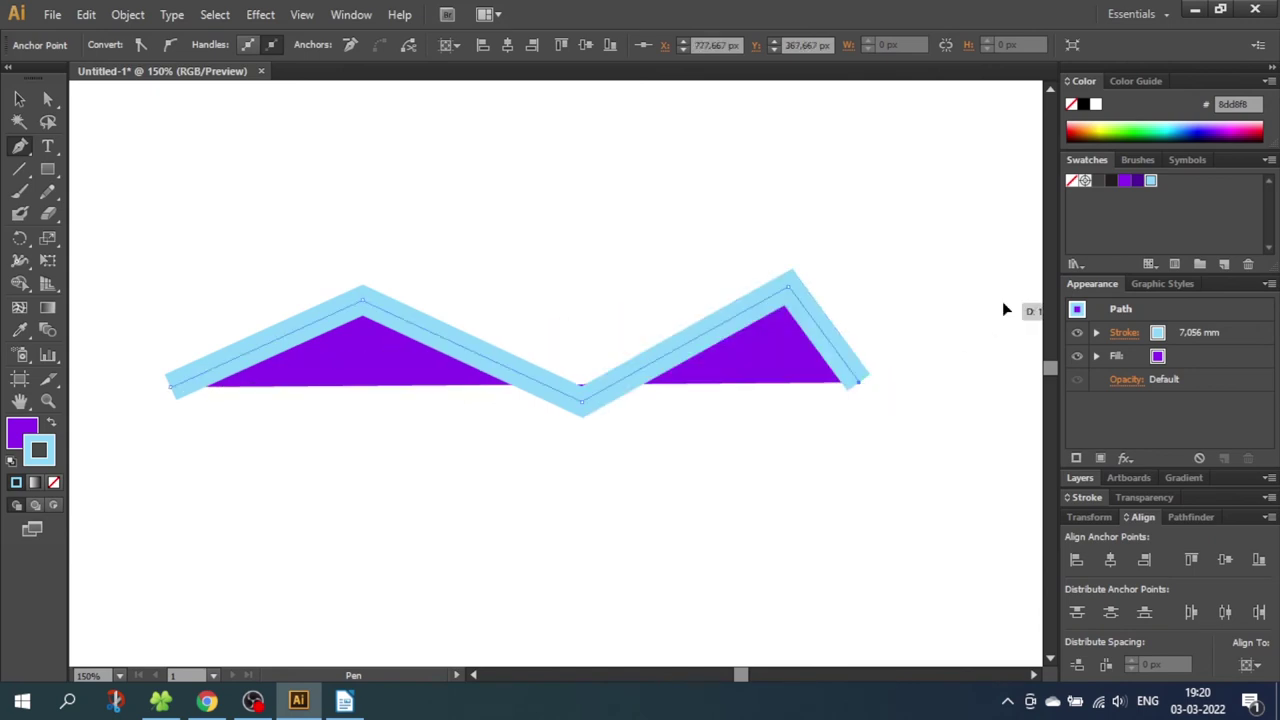
click(1000, 300)
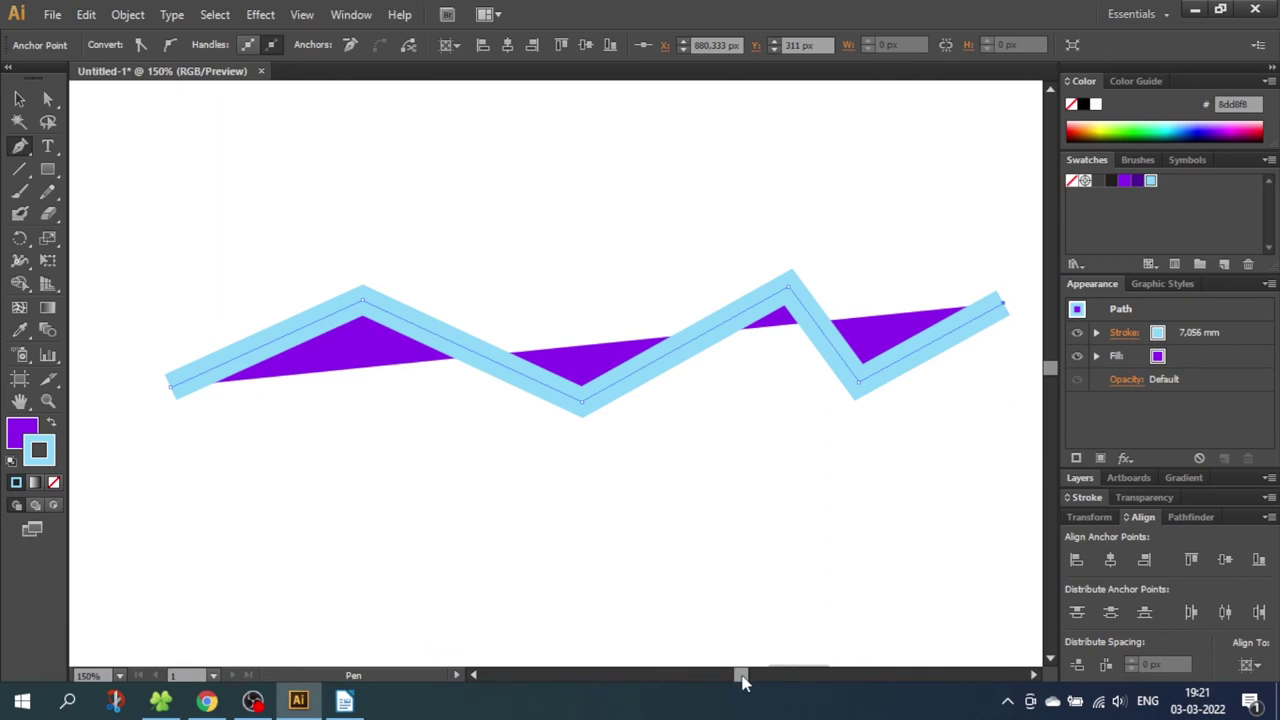
drag(737, 677, 750, 676)
click(812, 358)
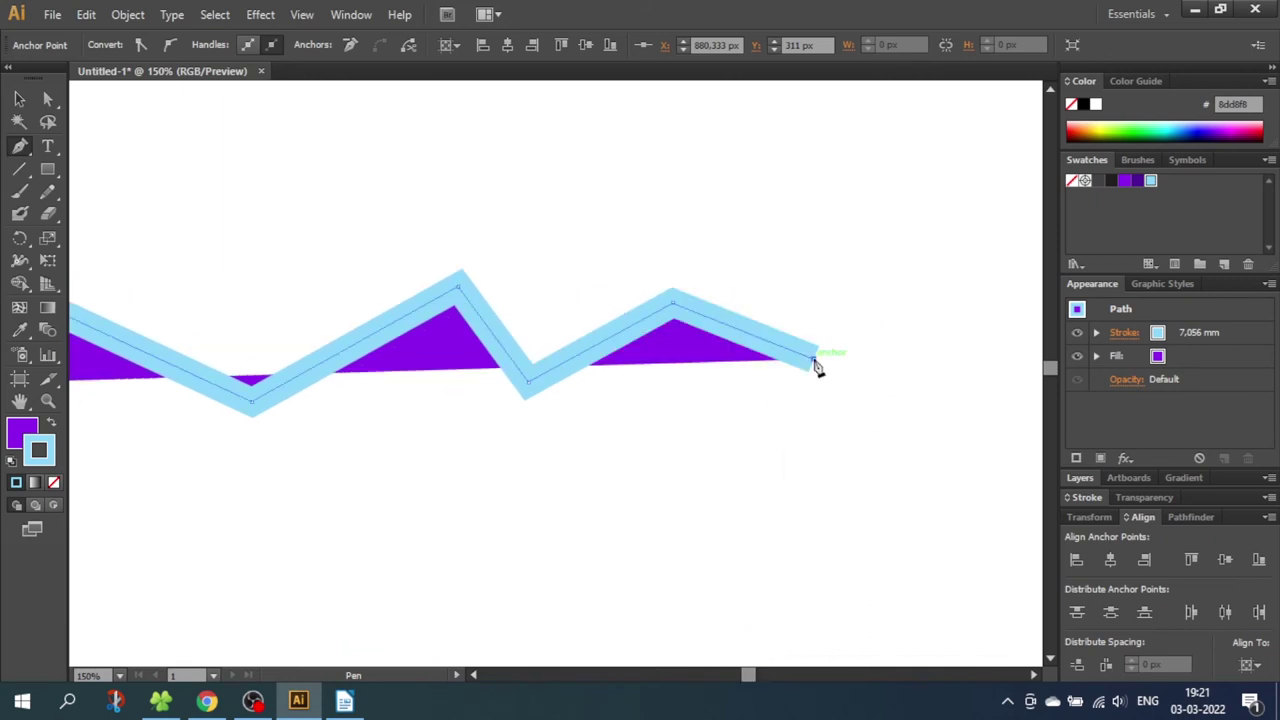
click(868, 217)
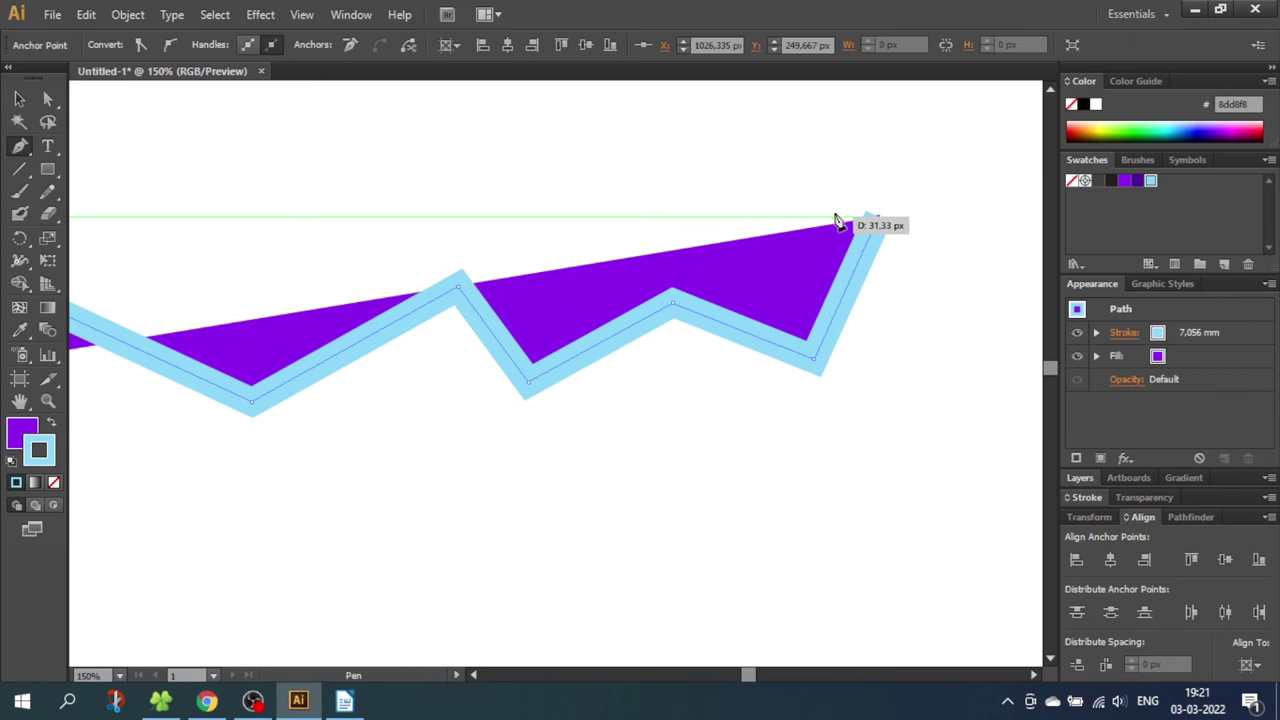
- Pan with Space held, add top anchors heading back left, and close the shape at its first anchor
key(space)
drag(632, 229, 830, 335)
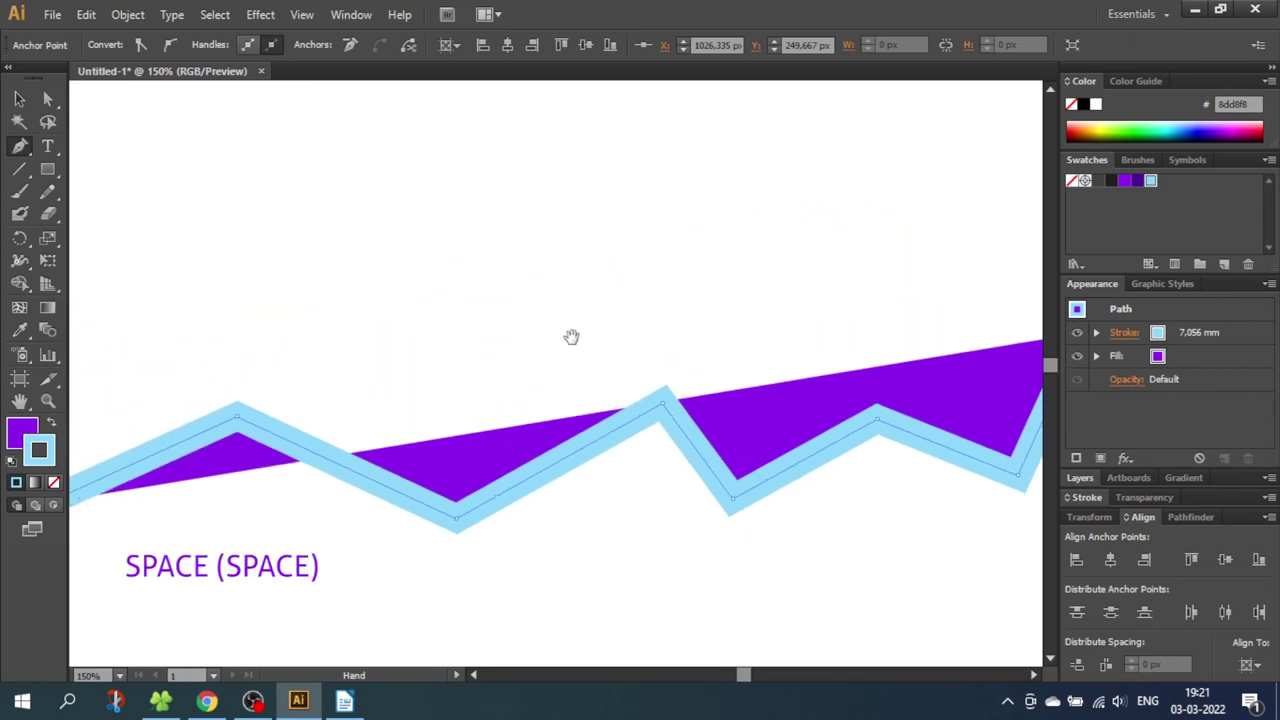
drag(442, 347, 691, 260)
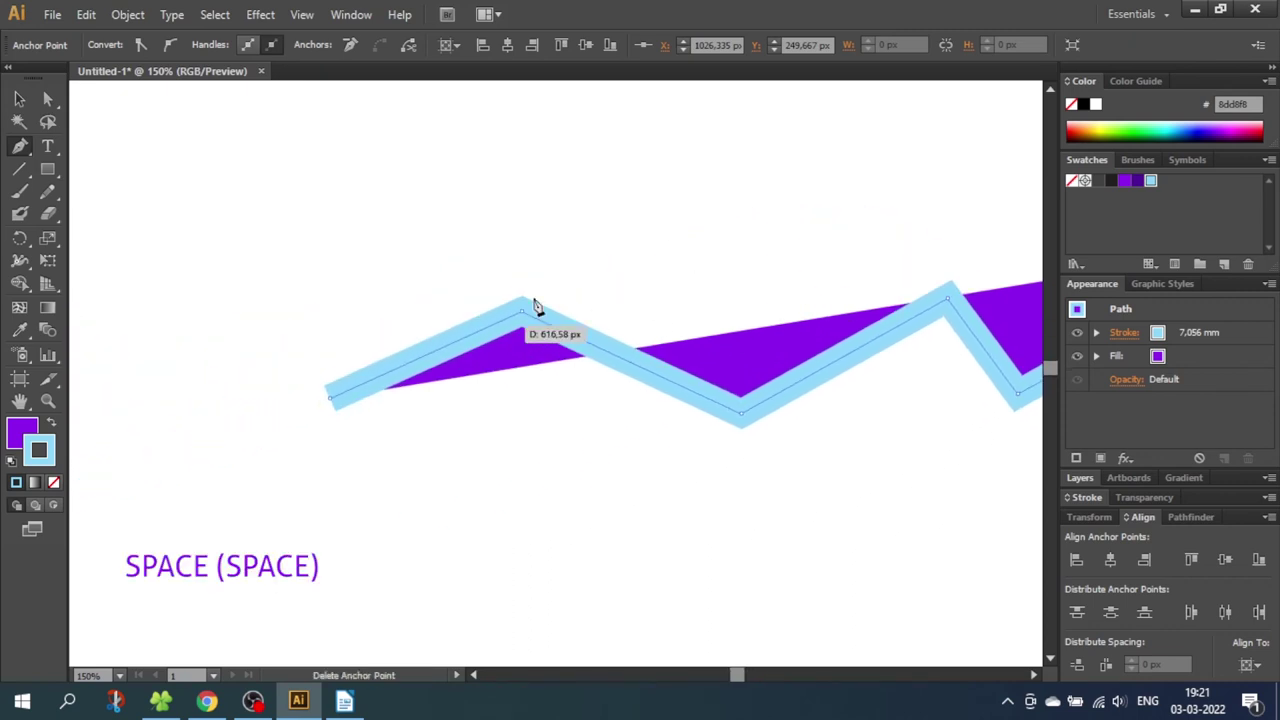
click(686, 180)
click(429, 187)
click(274, 255)
click(334, 408)
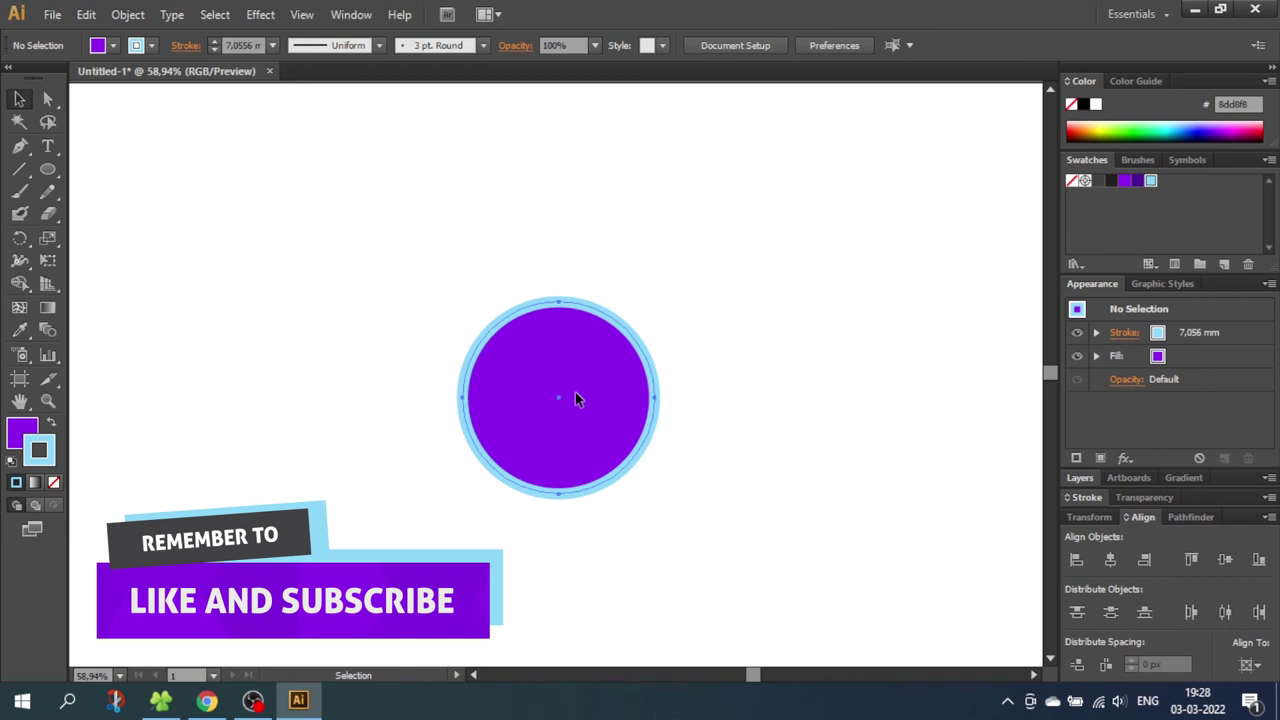
- Drag the purple circle upward, holding Shift to keep the move perfectly vertical
drag(575, 392, 580, 282)
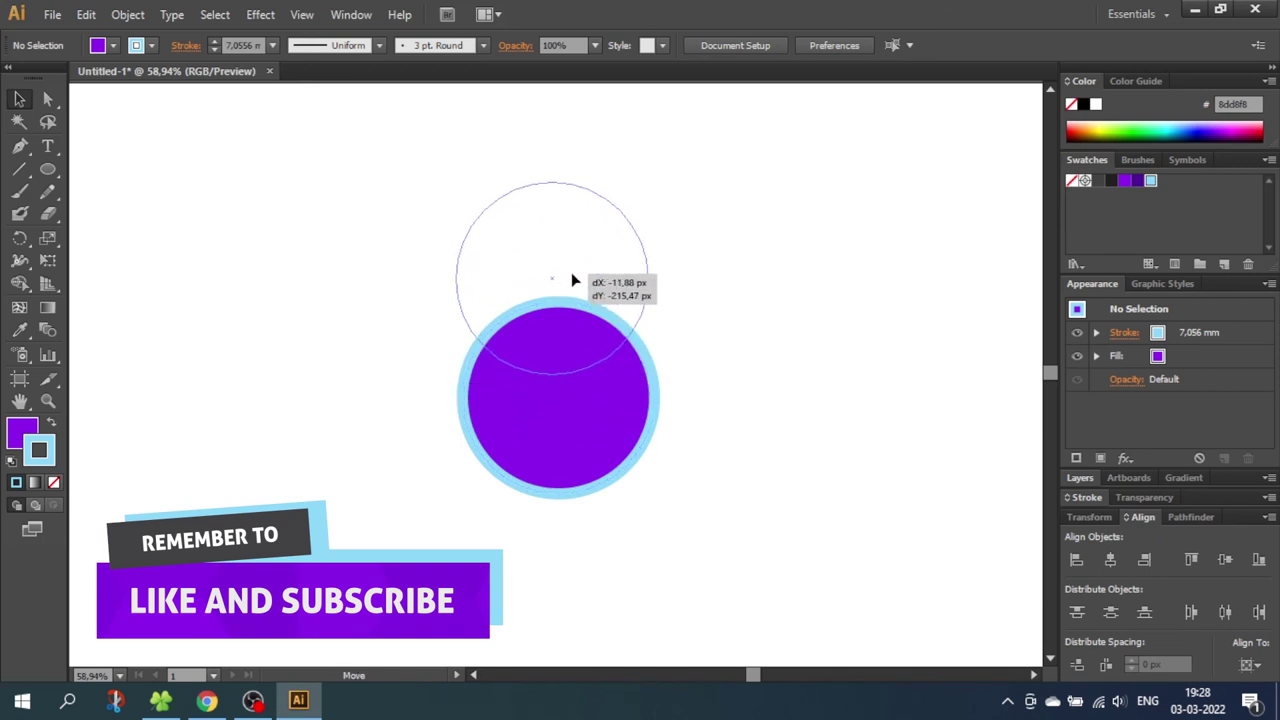
drag(571, 273, 657, 306)
key(shift)
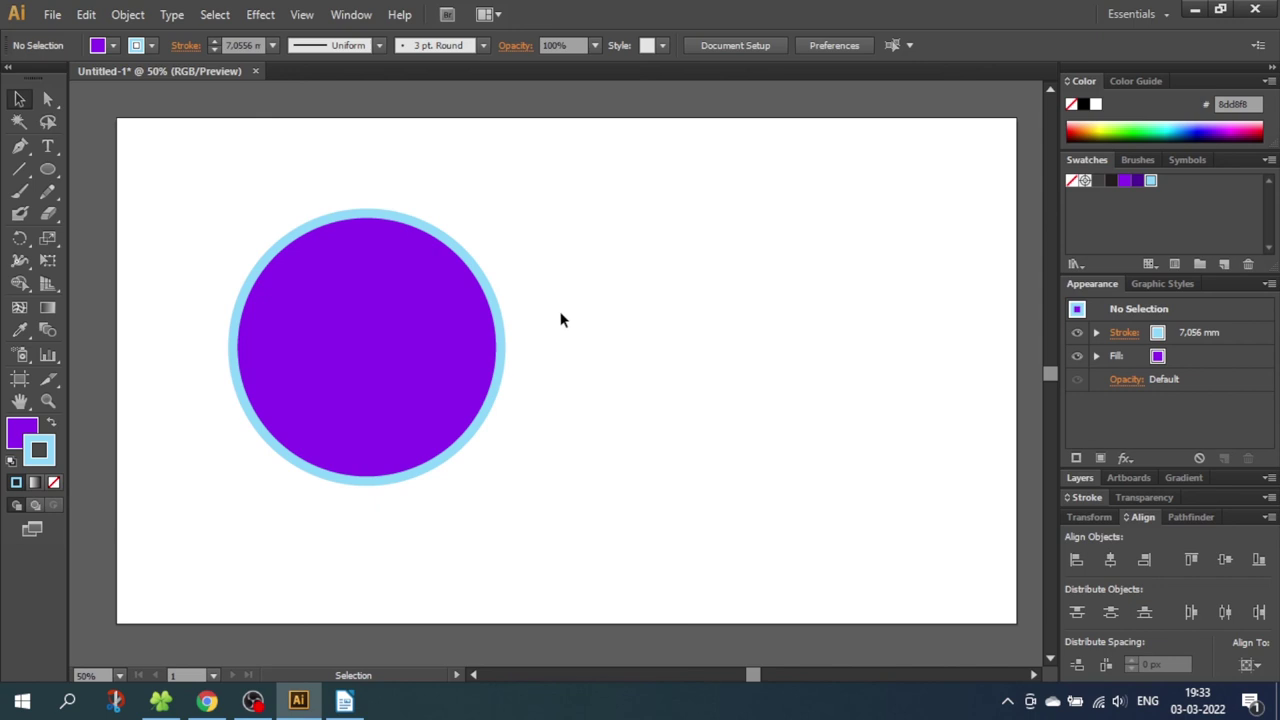
- Alt-drag the purple circle to the right, leaving a duplicate beside the original
click(448, 323)
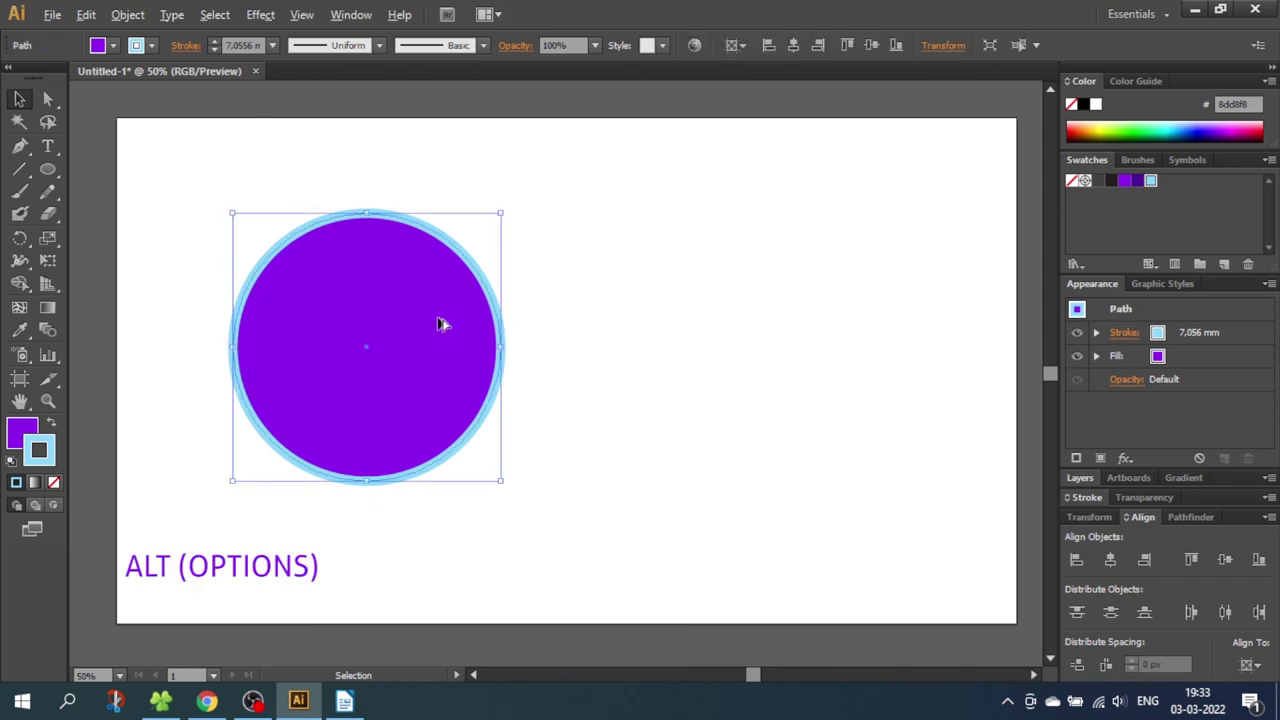
drag(440, 323, 761, 311)
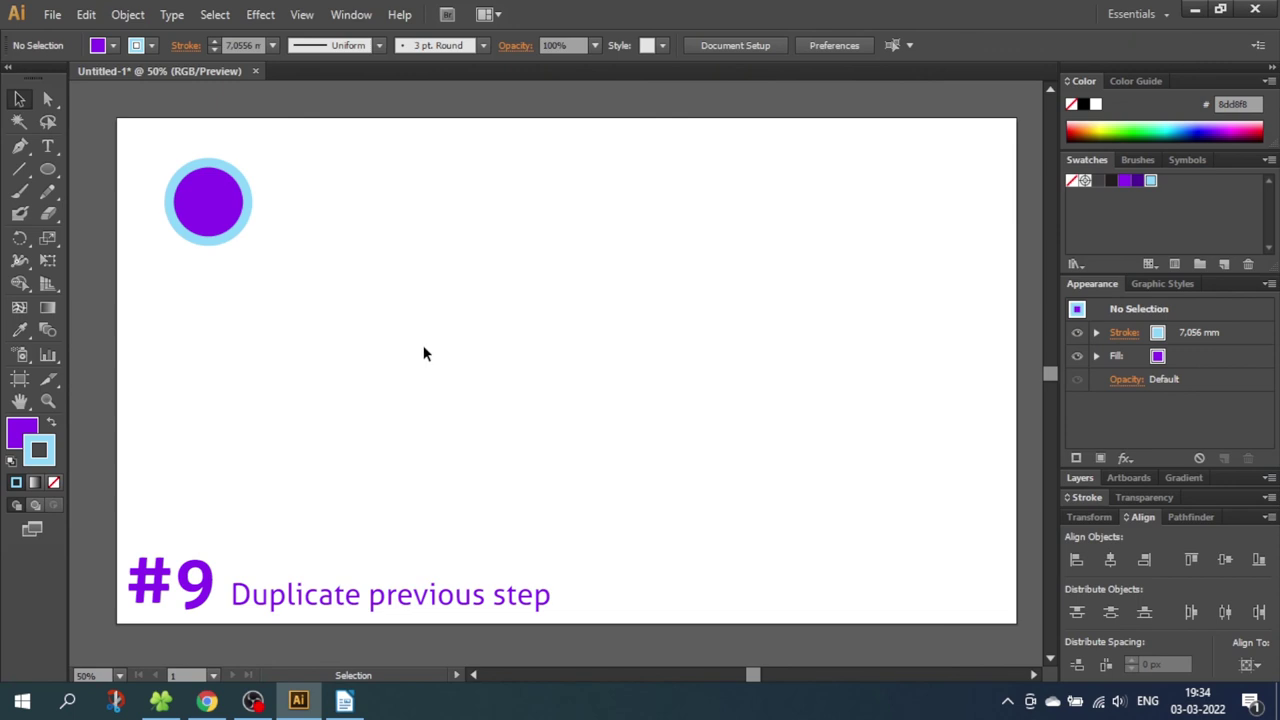
- Alt-drag a copy of the small circle to the right, then press Ctrl+D for an evenly spaced third circle
click(221, 200)
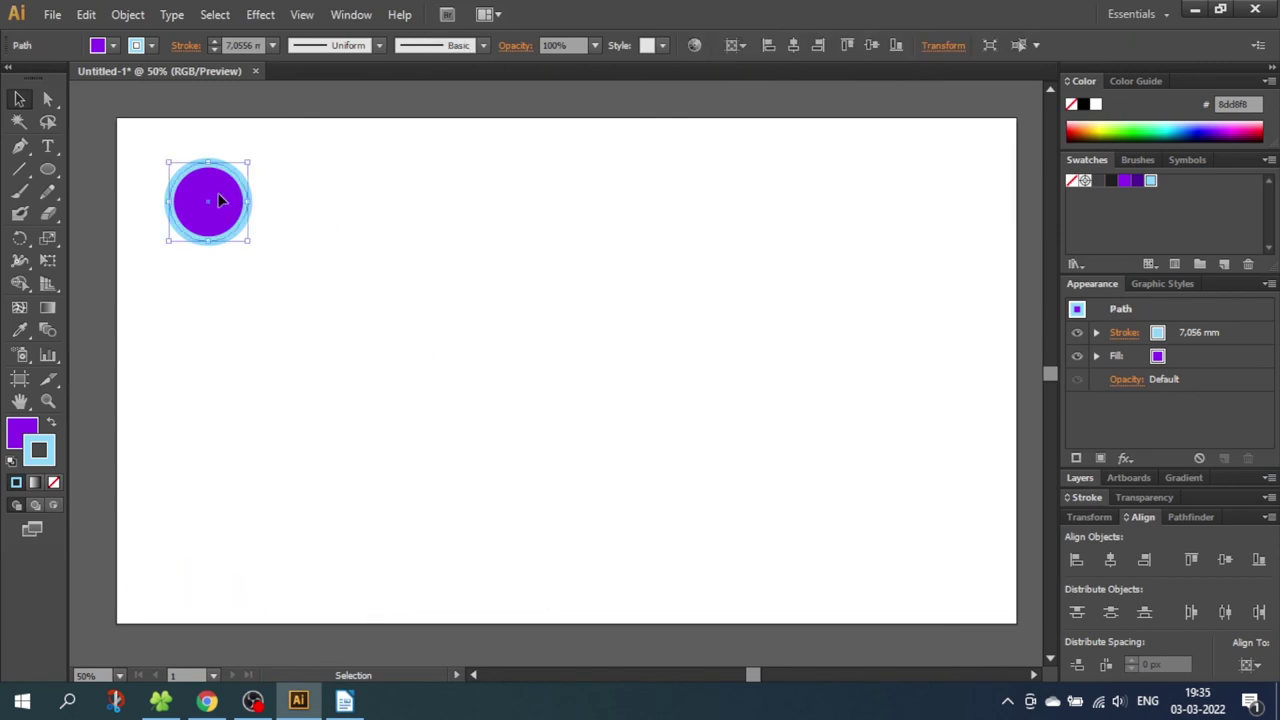
drag(221, 200, 333, 200)
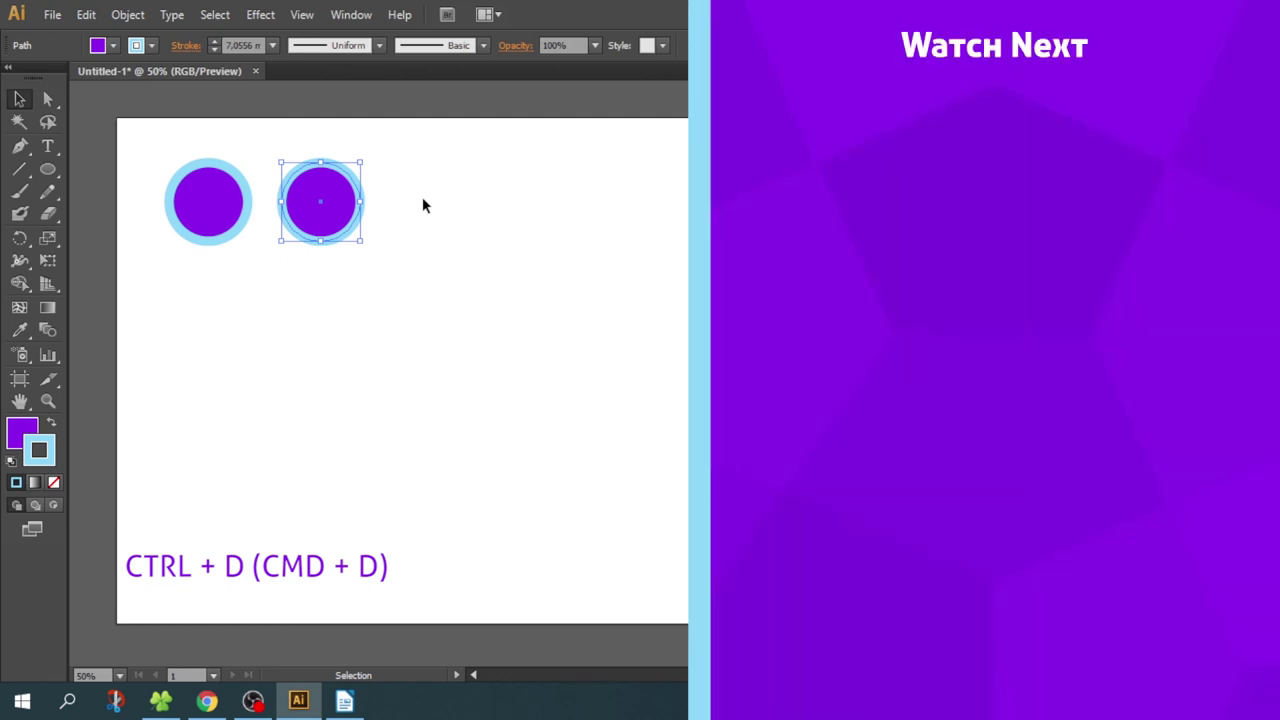
key(ctrl+d)
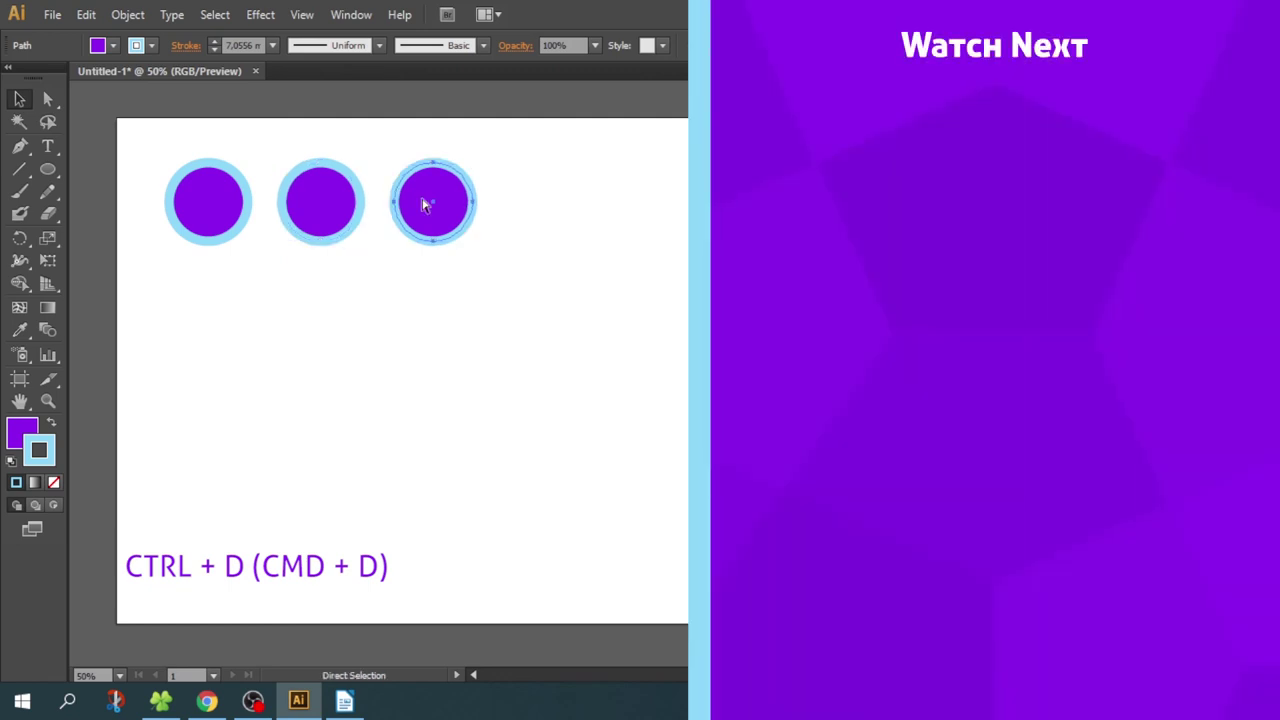